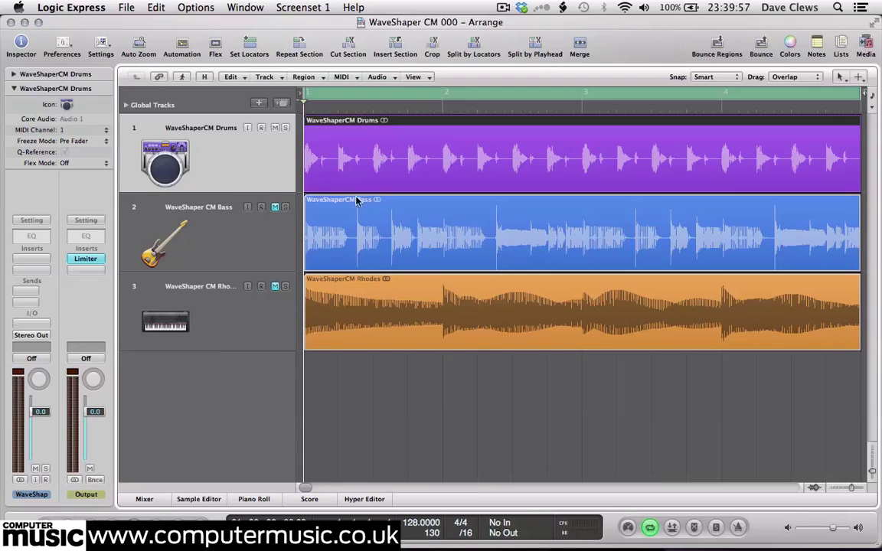
# Insert the WaveShaperCM audio unit in the first insert slot of the drums track.
pyautogui.click(31, 263)
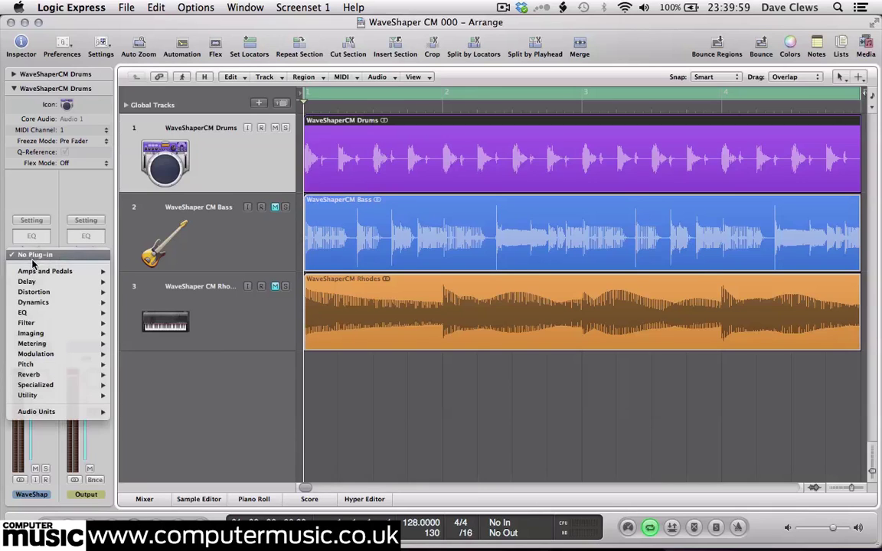
pyautogui.moveTo(45, 412)
pyautogui.moveTo(142, 274)
pyautogui.moveTo(242, 274)
pyautogui.click(320, 273)
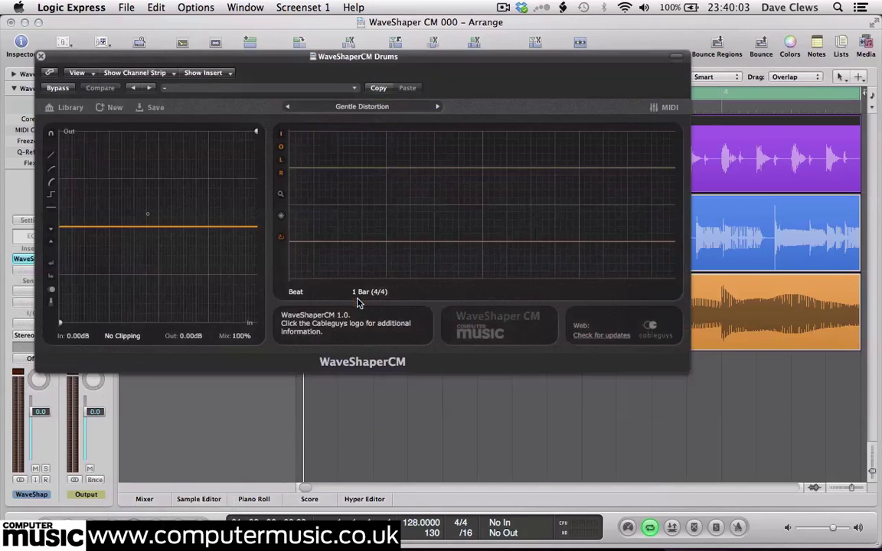
# Load a new basic preset in the WaveShaperCM plug-in and start playback of the drum loop.
pyautogui.moveTo(212, 60); pyautogui.dragTo(342, 77)
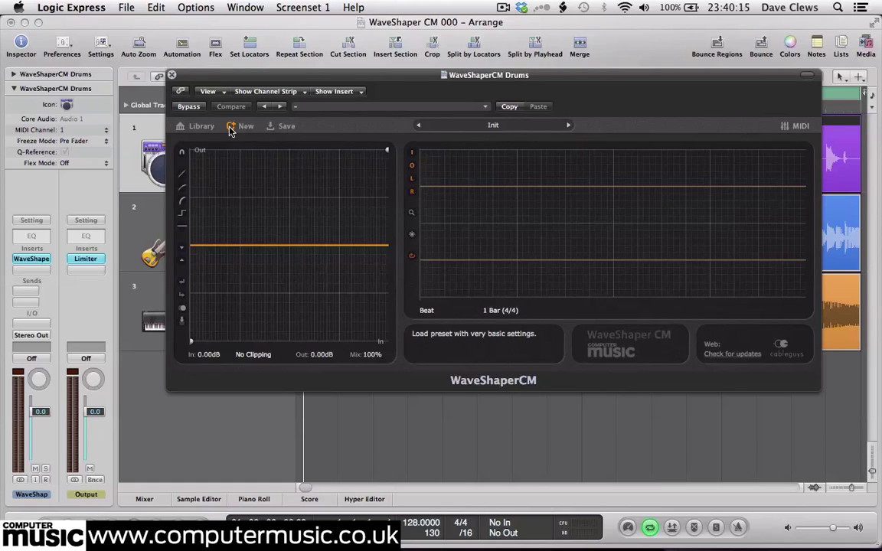
pyautogui.click(230, 128)
pyautogui.press('space')
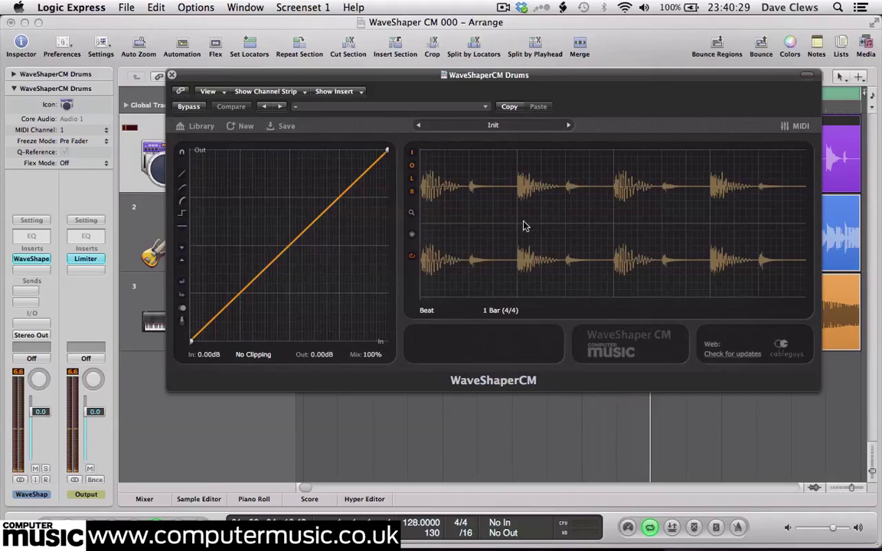
# Try the oscilloscope in Fixed mode at 0.243 Hz and return it to Beat mode.
pyautogui.click(450, 313)
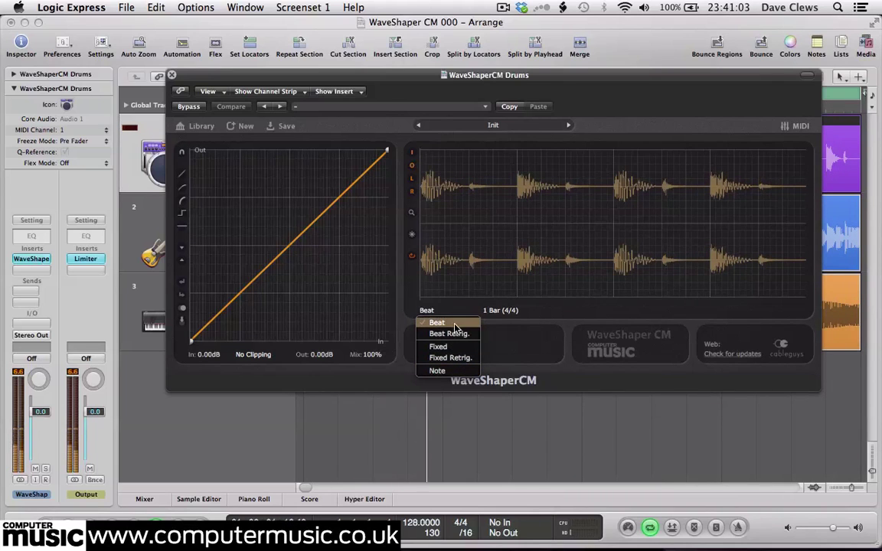
pyautogui.click(448, 347)
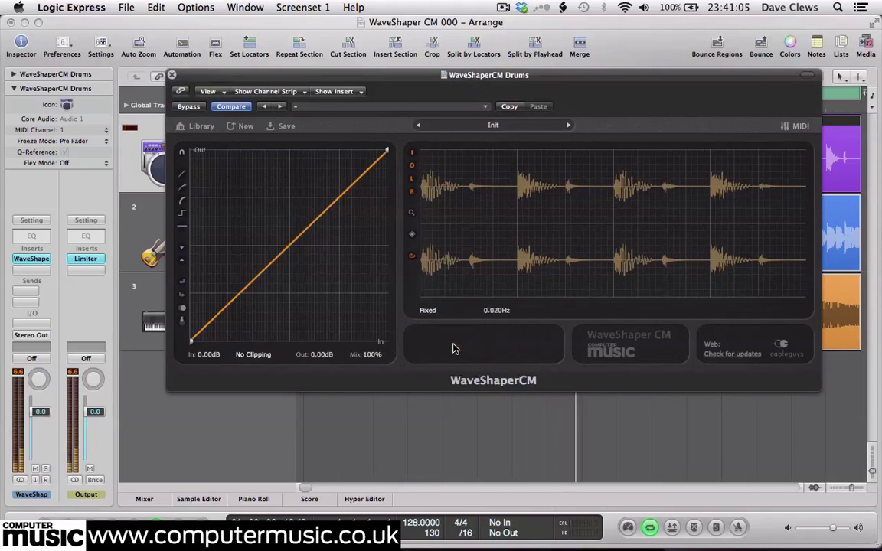
pyautogui.moveTo(492, 310)
pyautogui.mouseDown()
pyautogui.moveTo(492, 275)
pyautogui.moveTo(492, 298)
pyautogui.mouseUp()
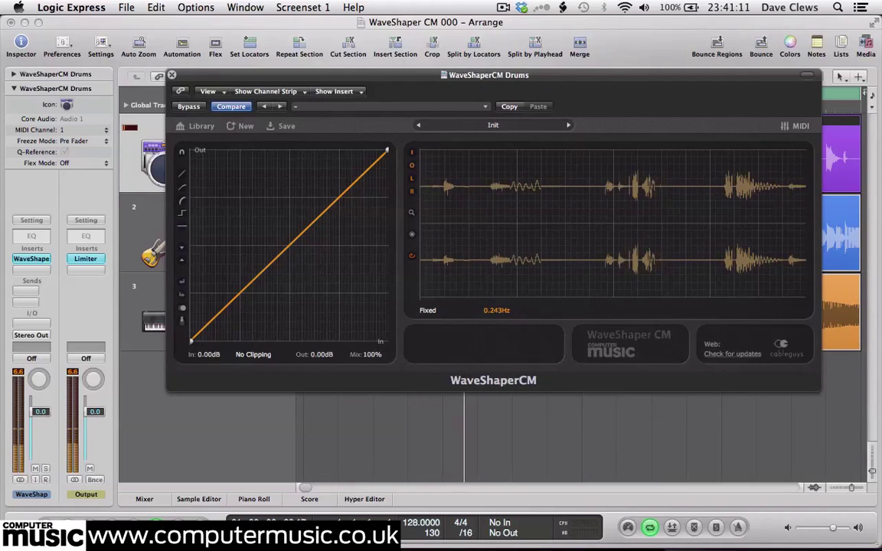
pyautogui.click(433, 311)
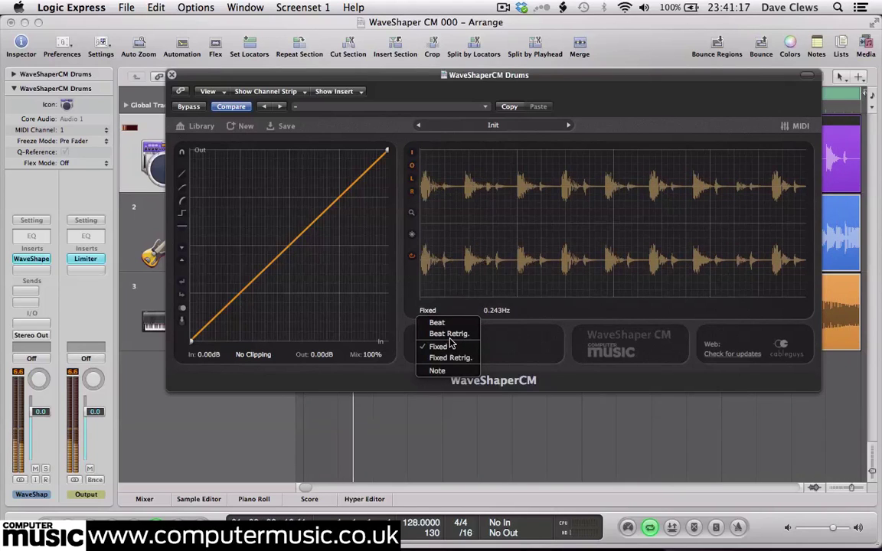
pyautogui.click(436, 322)
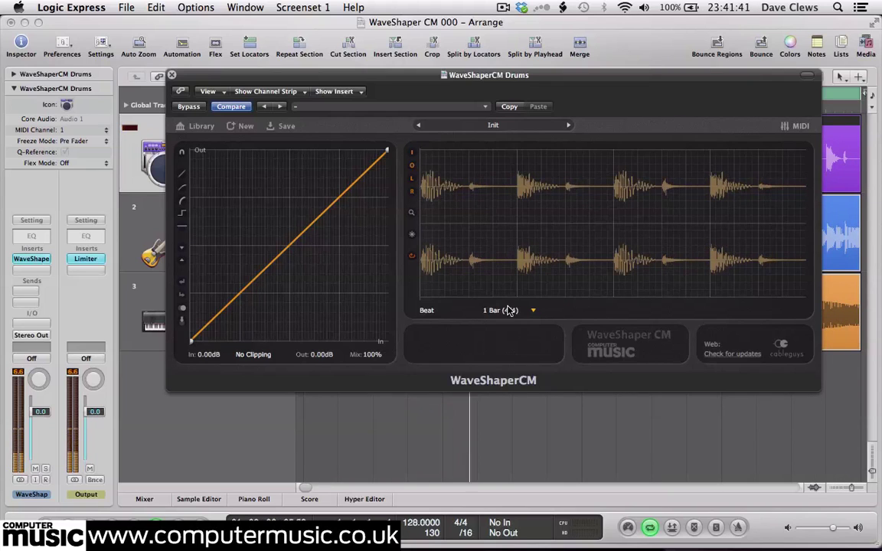
# Try oscilloscope lengths of 1/8 and 8 Bars, and return the length to 1/8.
pyautogui.click(508, 310)
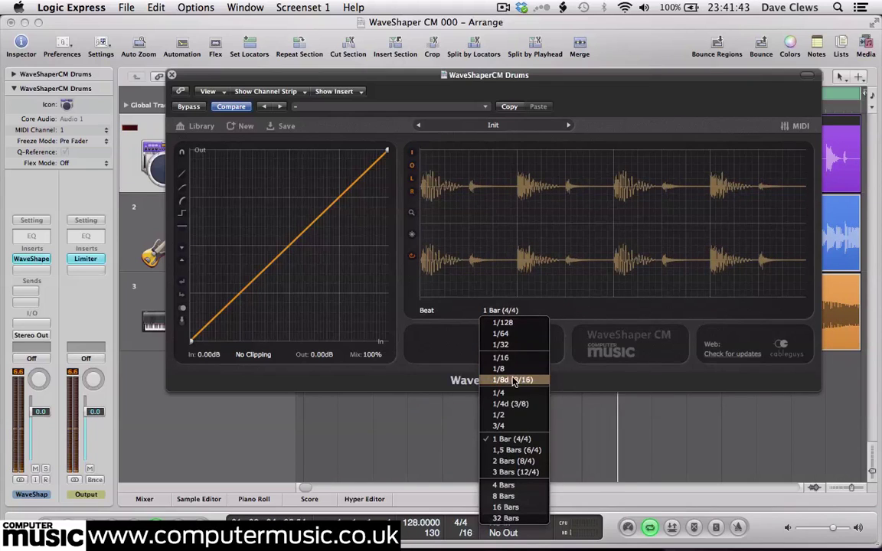
pyautogui.click(513, 372)
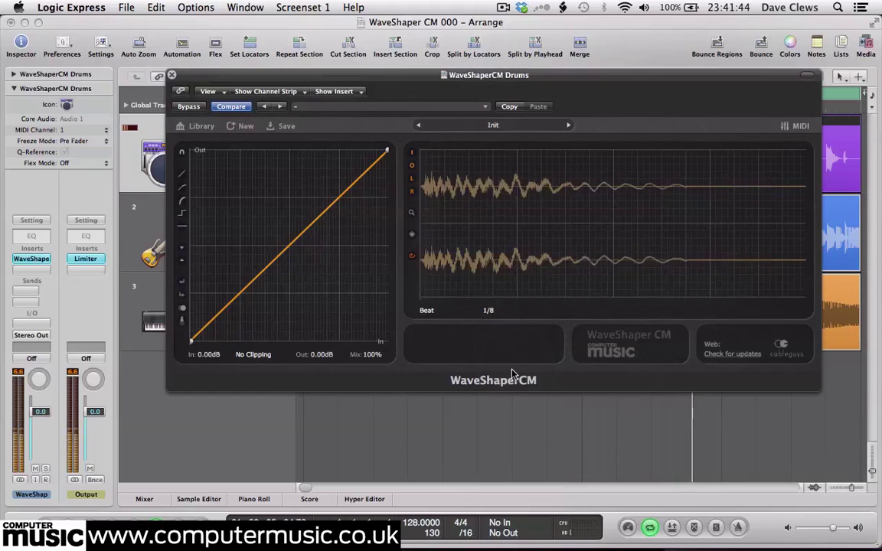
pyautogui.click(494, 316)
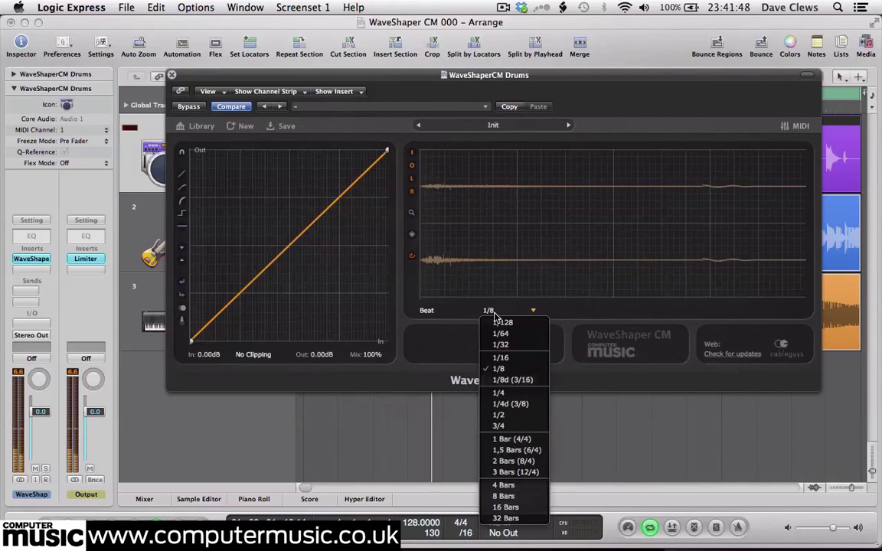
pyautogui.click(516, 498)
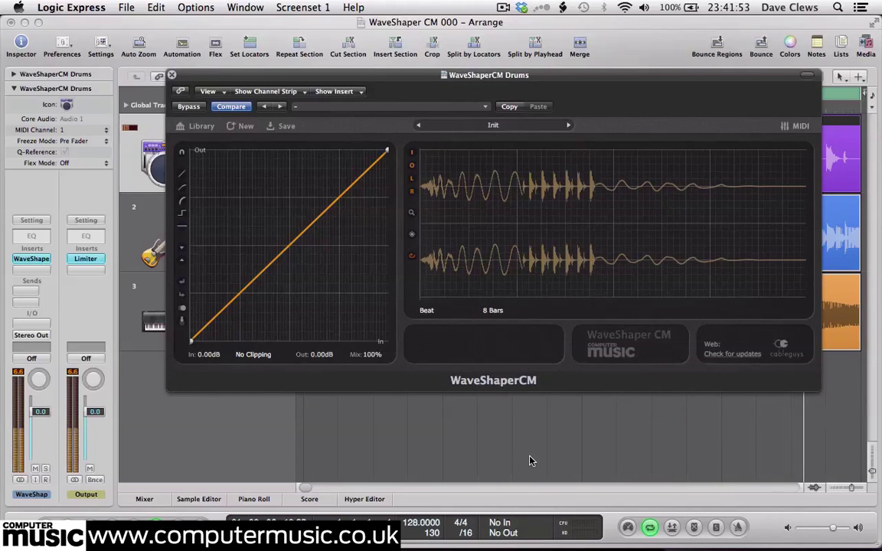
pyautogui.click(494, 310)
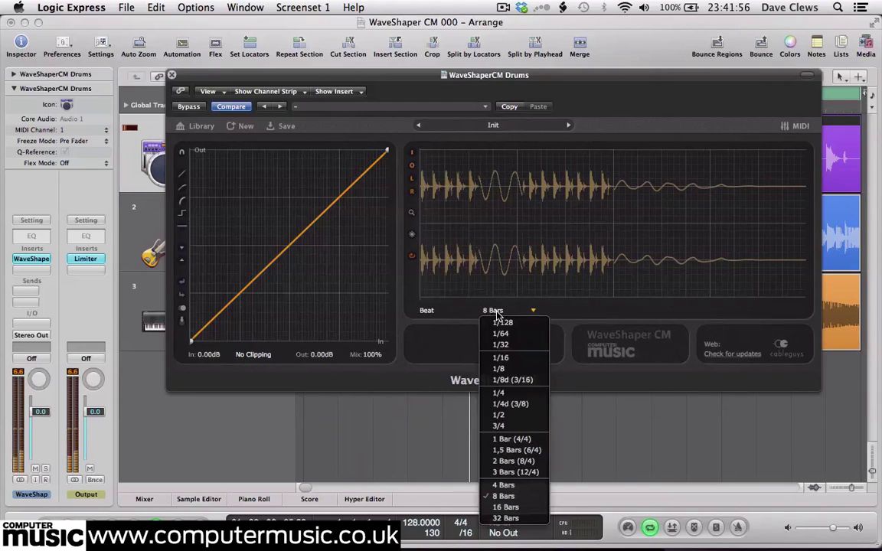
pyautogui.click(515, 370)
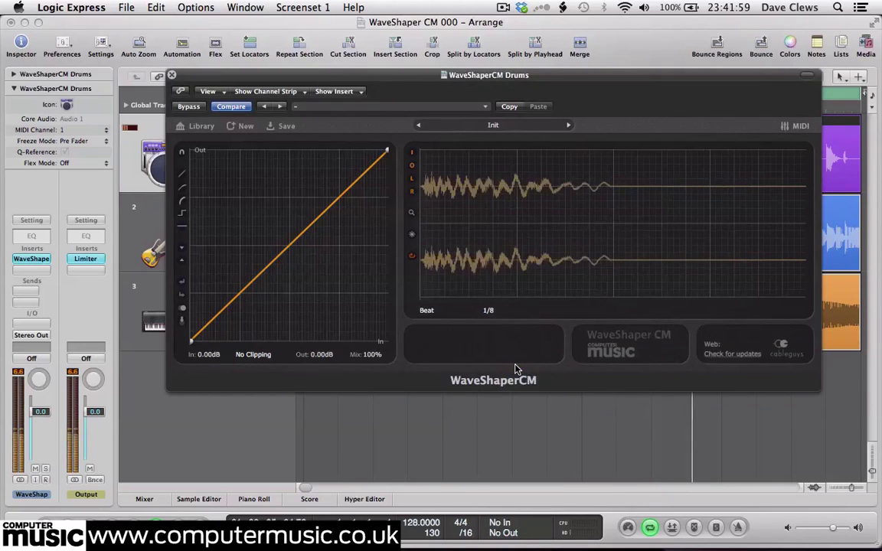
# Freeze the oscilloscope with its looping turned off and toggle the display of the right channel, output signal and input signal.
pyautogui.click(411, 258)
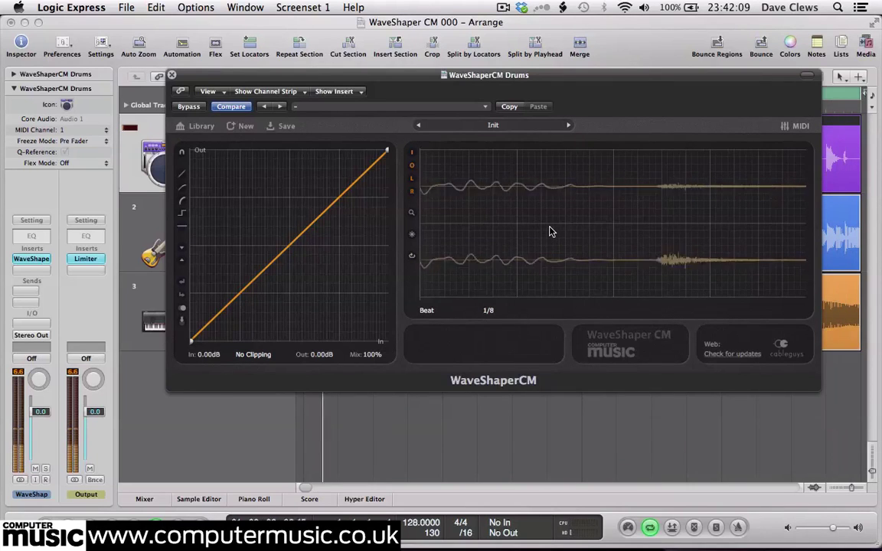
pyautogui.click(412, 237)
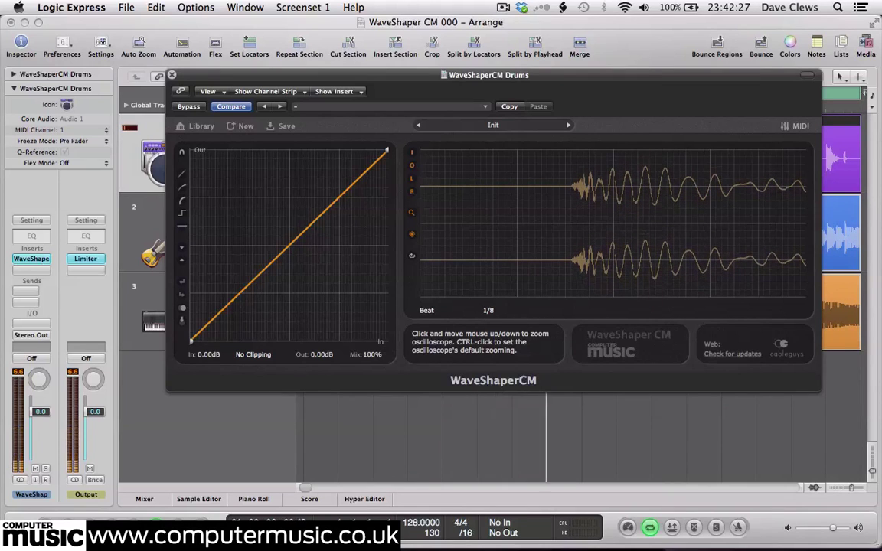
pyautogui.click(411, 192)
pyautogui.click(411, 192)
pyautogui.click(413, 167)
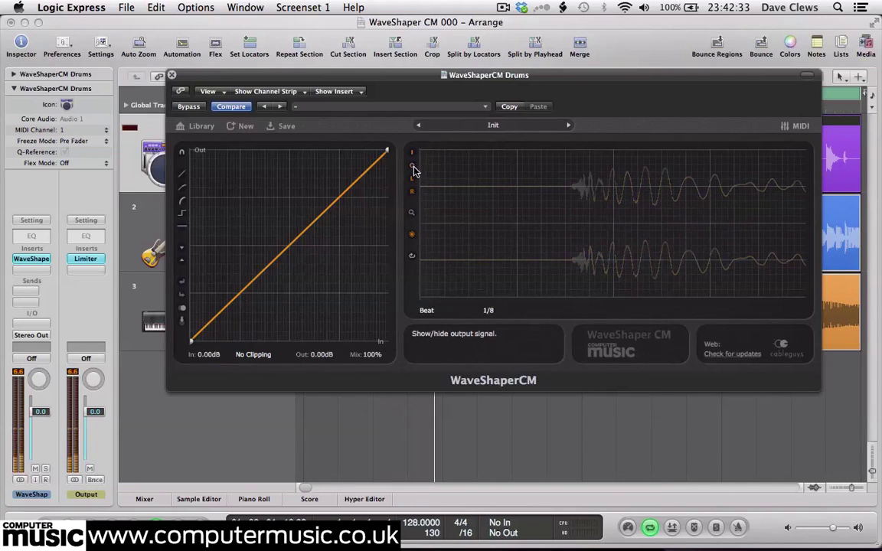
pyautogui.click(412, 159)
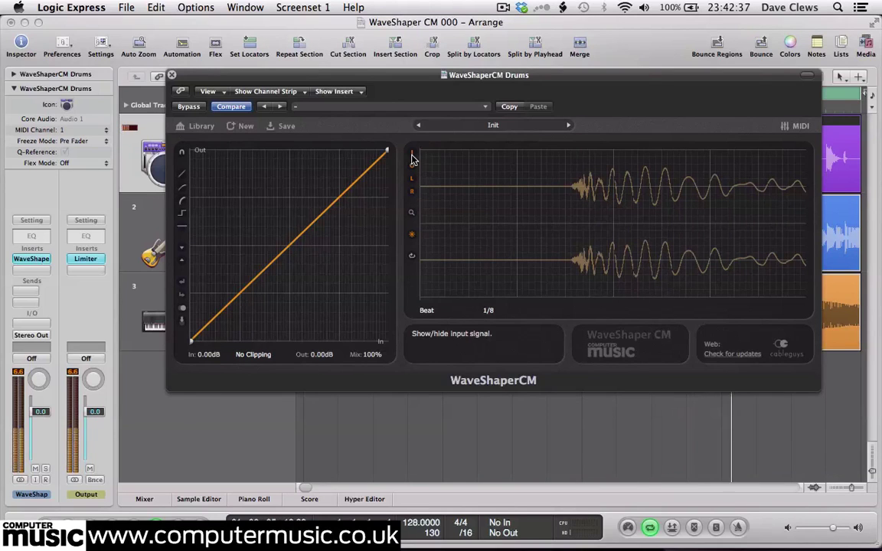
pyautogui.click(414, 167)
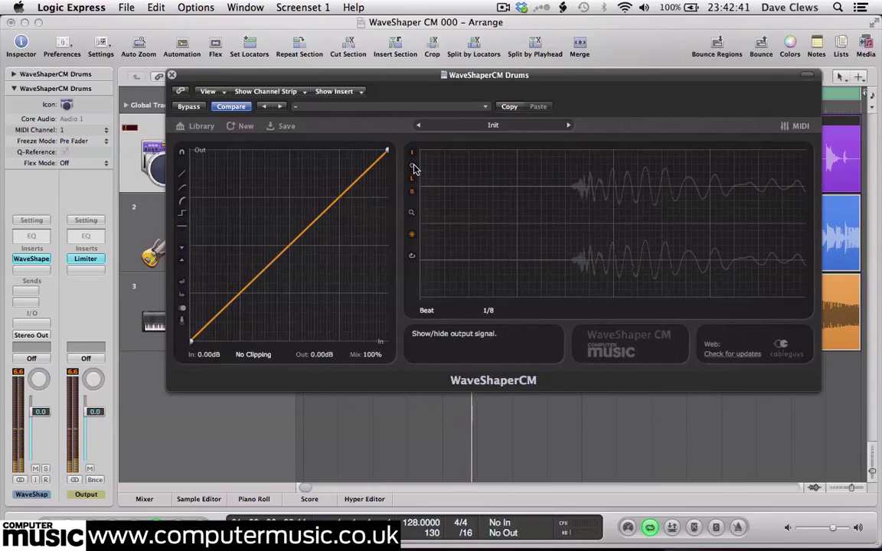
pyautogui.click(413, 168)
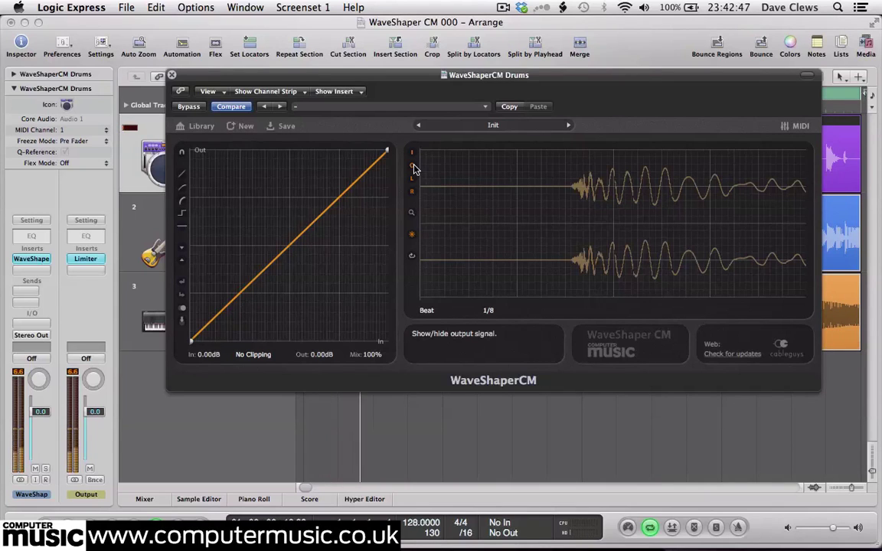
# Turn the oscilloscope's looping back on with the display unfrozen, and set its length to 1 Bar (4/4).
pyautogui.click(412, 256)
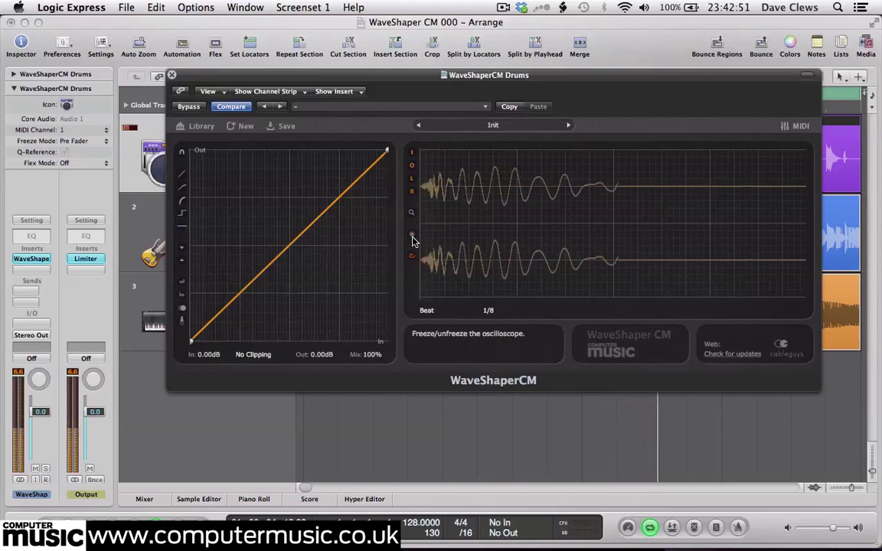
pyautogui.click(490, 311)
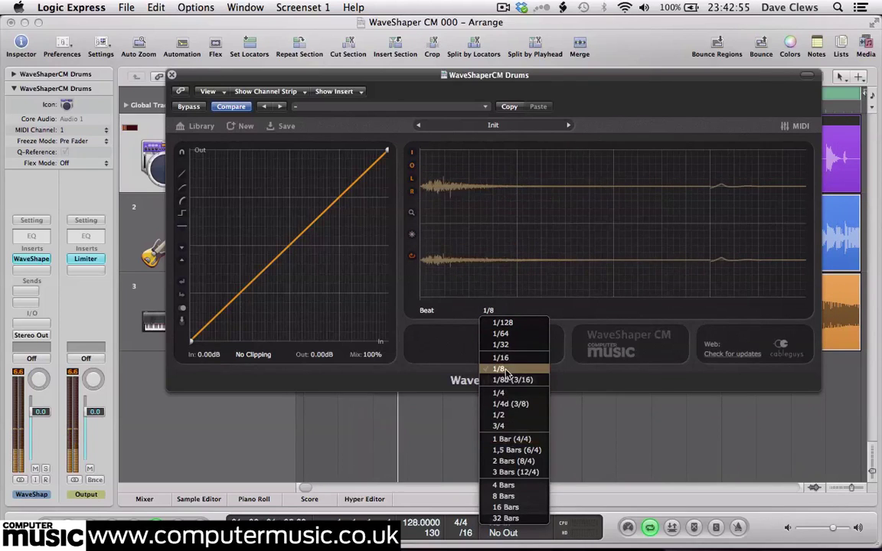
pyautogui.click(507, 439)
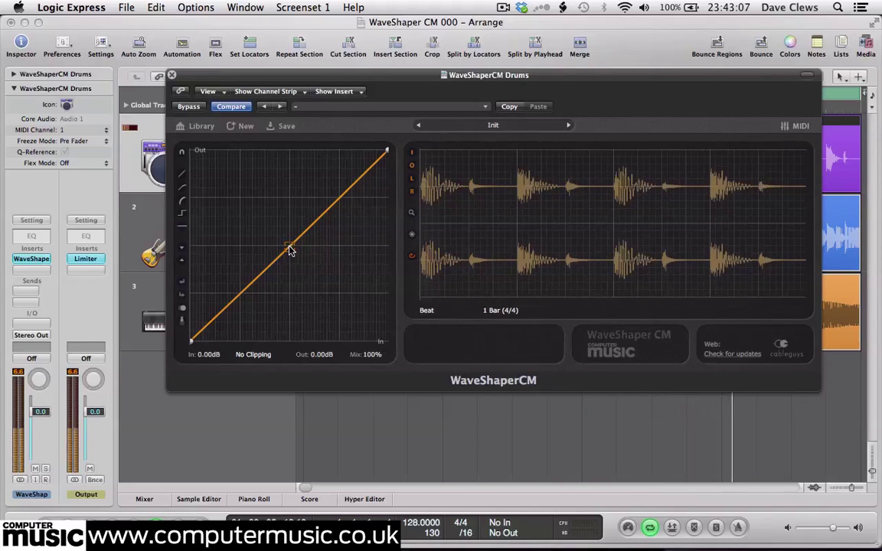
# Bend the middle of the shaping curve strongly upward toward low input values and convert its point to a sharper corner.
pyautogui.moveTo(289, 249); pyautogui.dragTo(228, 199)
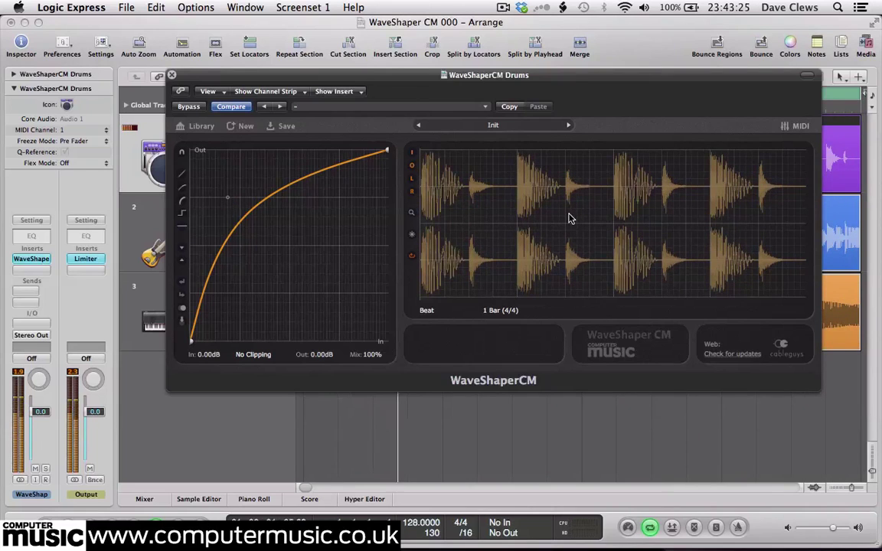
pyautogui.click(227, 199)
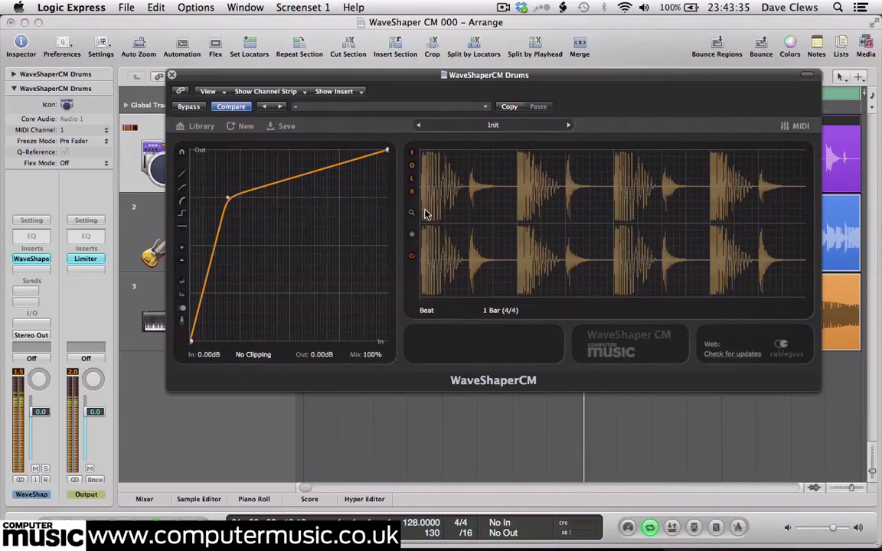
# Compare the unprocessed and shaped drum waveforms by repeatedly hiding and showing the output signal.
pyautogui.click(412, 169)
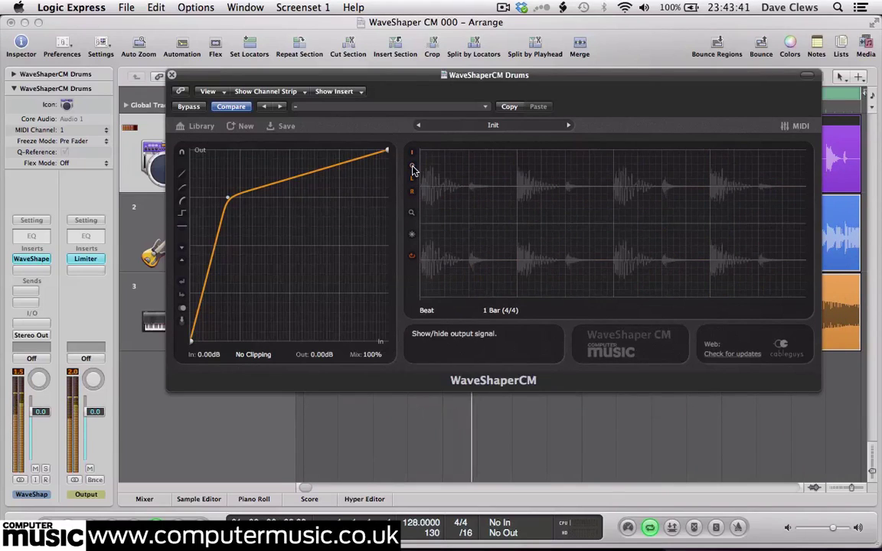
pyautogui.click(411, 168)
pyautogui.click(412, 169)
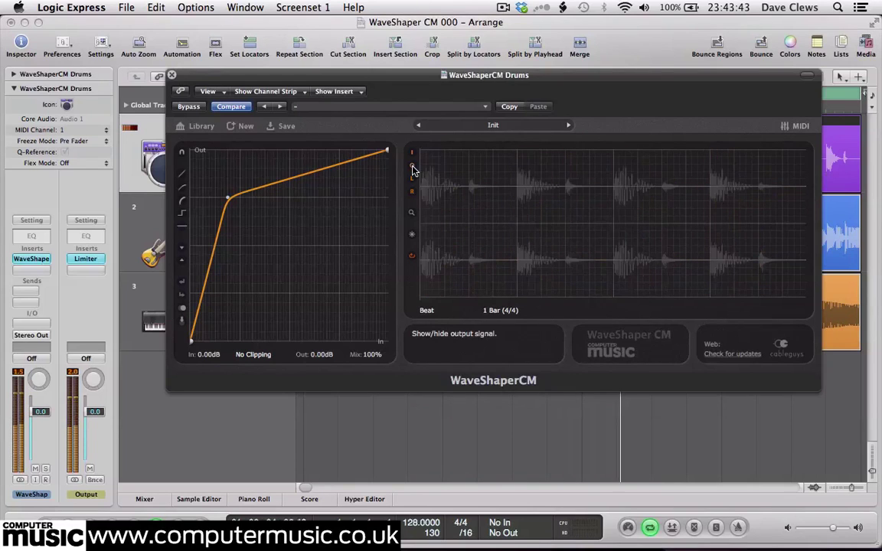
pyautogui.click(412, 168)
pyautogui.click(412, 169)
pyautogui.click(412, 169)
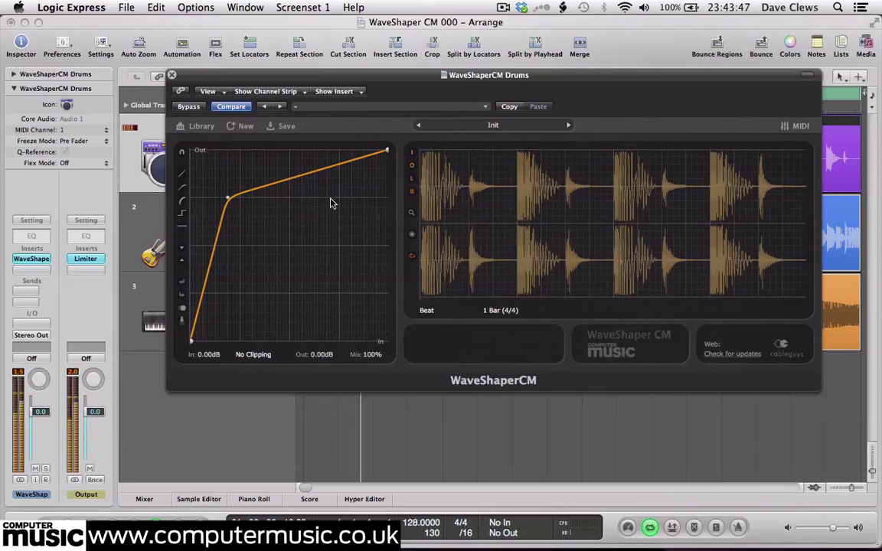
# Remove the curve's corner point and add two new nodes, forming a high peak followed by a deep dip.
pyautogui.doubleClick(227, 198)
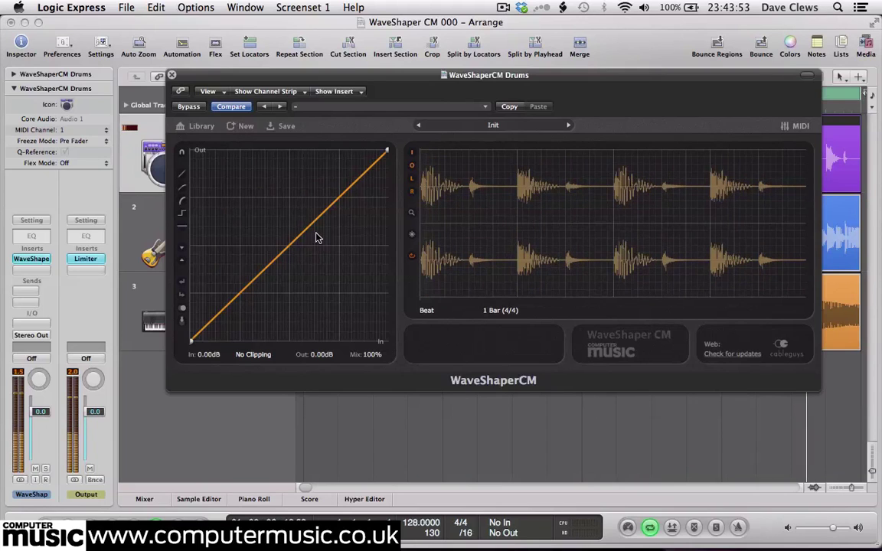
pyautogui.doubleClick(227, 250)
pyautogui.moveTo(228, 251); pyautogui.dragTo(252, 203)
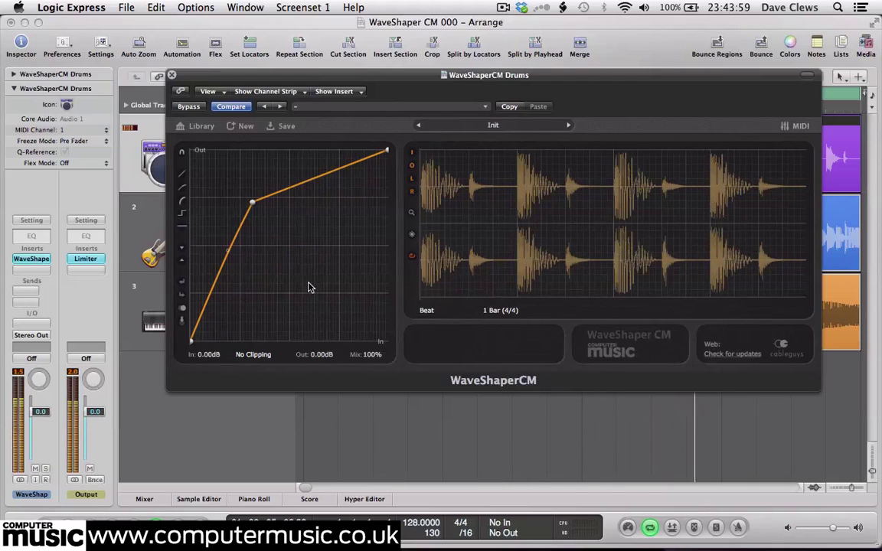
pyautogui.doubleClick(334, 280)
pyautogui.moveTo(331, 283); pyautogui.dragTo(299, 316)
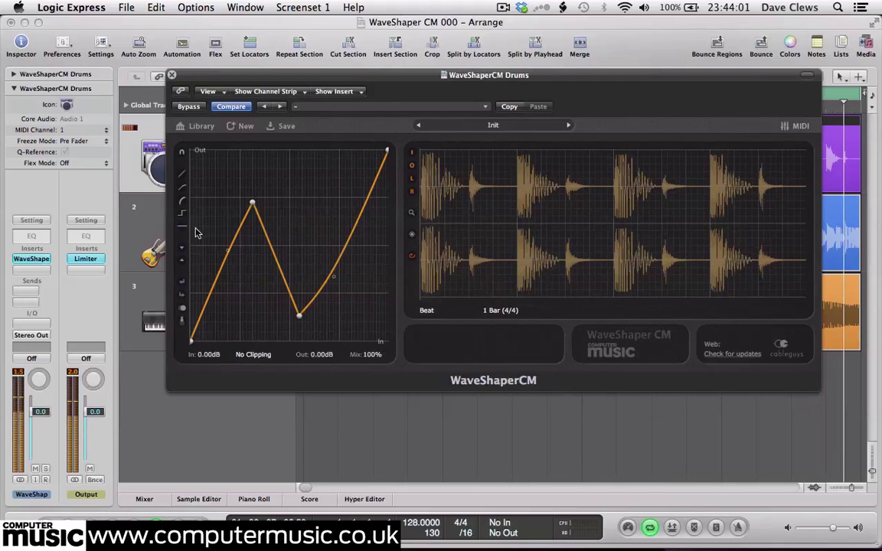
# Reset the shaping curve to linear and reshape it with a lowered end point and a node at about In 0.03, Out 0.49.
pyautogui.click(182, 189)
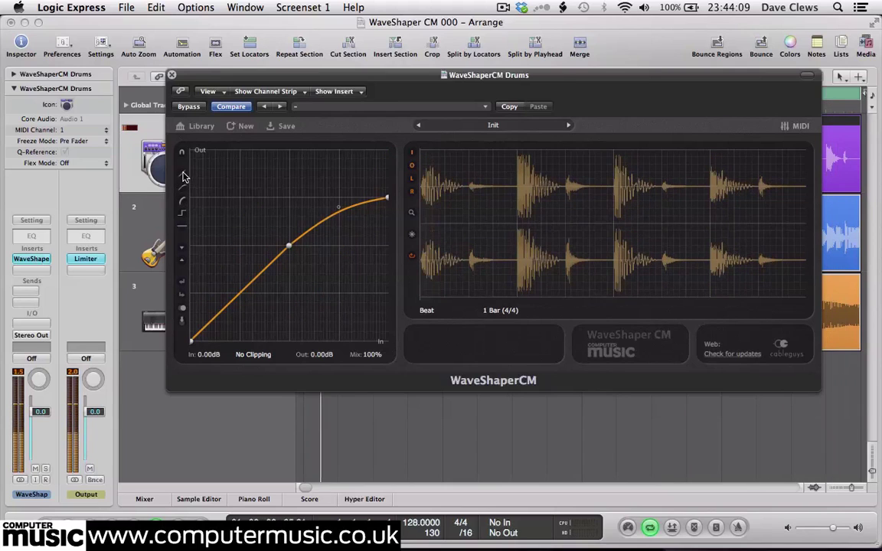
pyautogui.click(184, 176)
pyautogui.moveTo(239, 294); pyautogui.dragTo(239, 246)
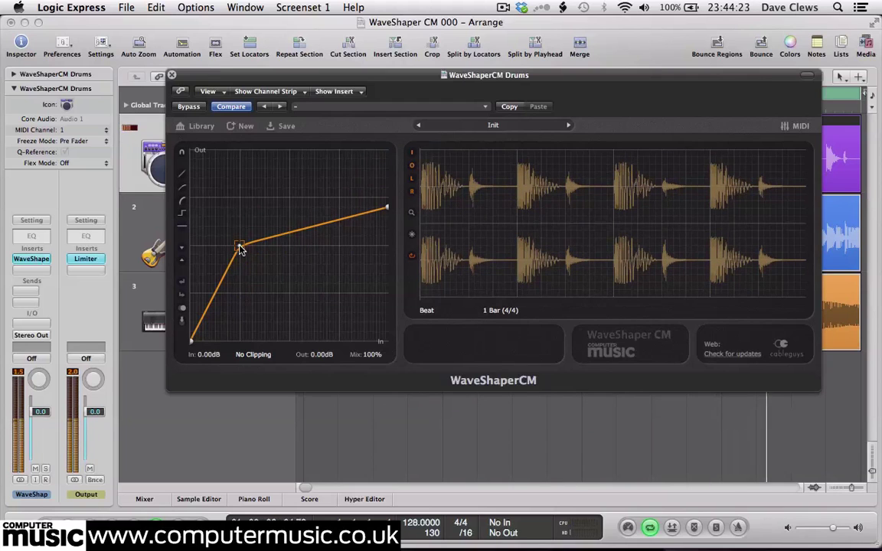
pyautogui.moveTo(240, 246); pyautogui.dragTo(196, 248)
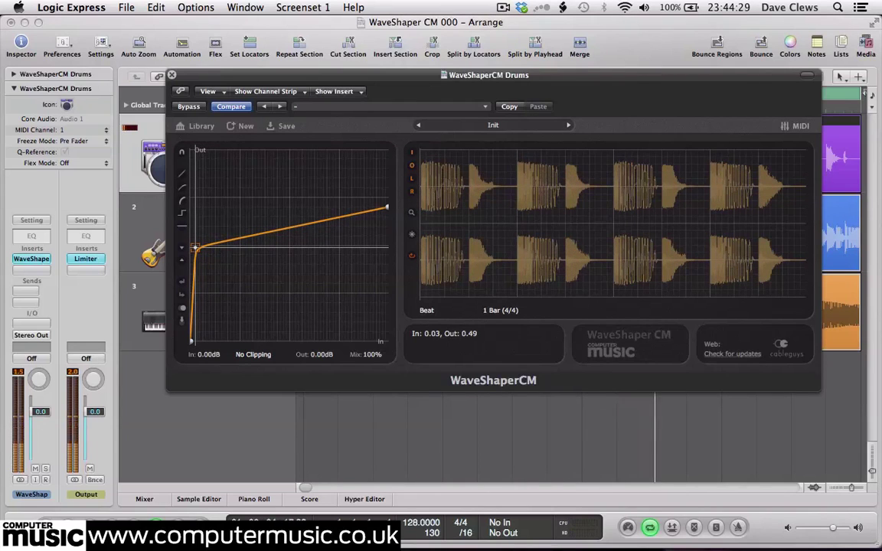
# Move the shaping curve's node slightly toward higher input and output values.
pyautogui.moveTo(196, 248); pyautogui.dragTo(200, 234)
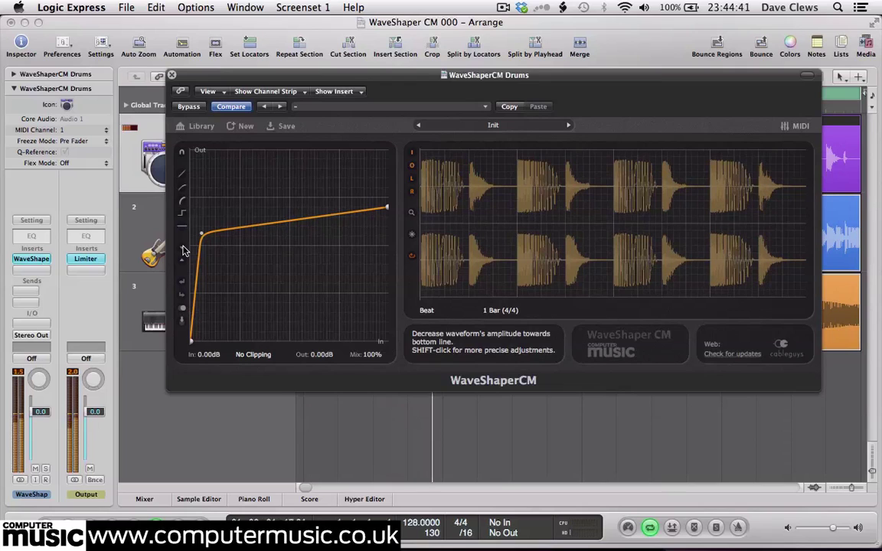
# Scale the whole shaping curve's amplitude down, raise it above its starting level, and lower it one increment again.
pyautogui.click(182, 250)
pyautogui.click(184, 249)
pyautogui.click(184, 250)
pyautogui.click(184, 252)
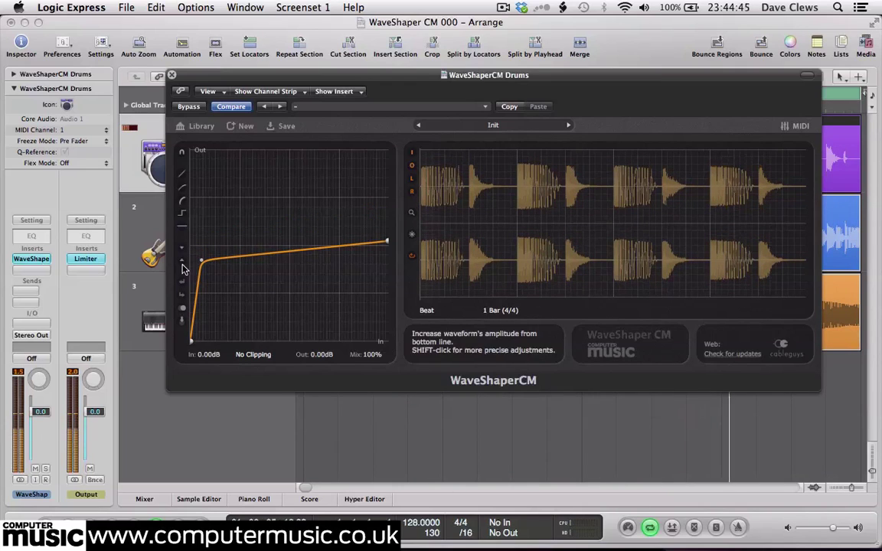
pyautogui.click(183, 265)
pyautogui.click(182, 264)
pyautogui.click(182, 265)
pyautogui.click(182, 264)
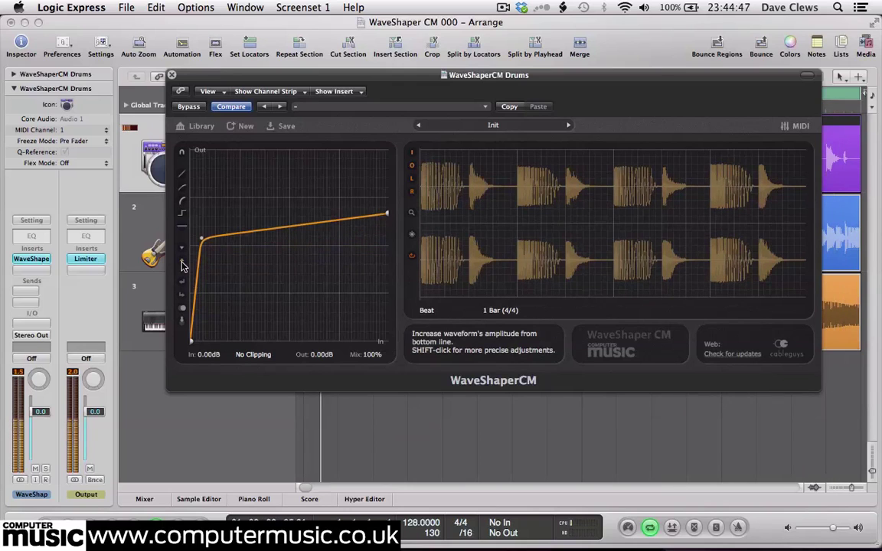
pyautogui.click(182, 264)
pyautogui.click(182, 265)
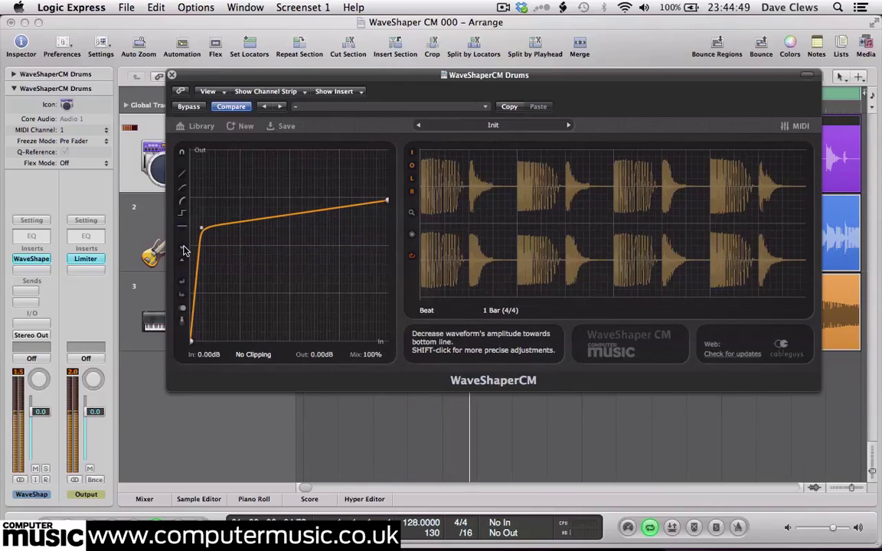
pyautogui.click(183, 251)
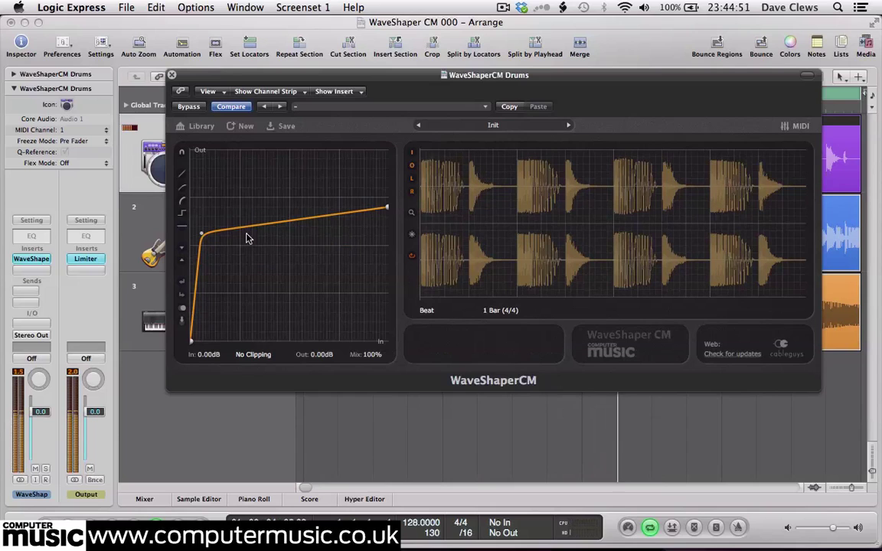
# Add three nodes along the drum curve's flat section to form a deep dip, a peak and a second dip.
pyautogui.moveTo(243, 227); pyautogui.dragTo(239, 339)
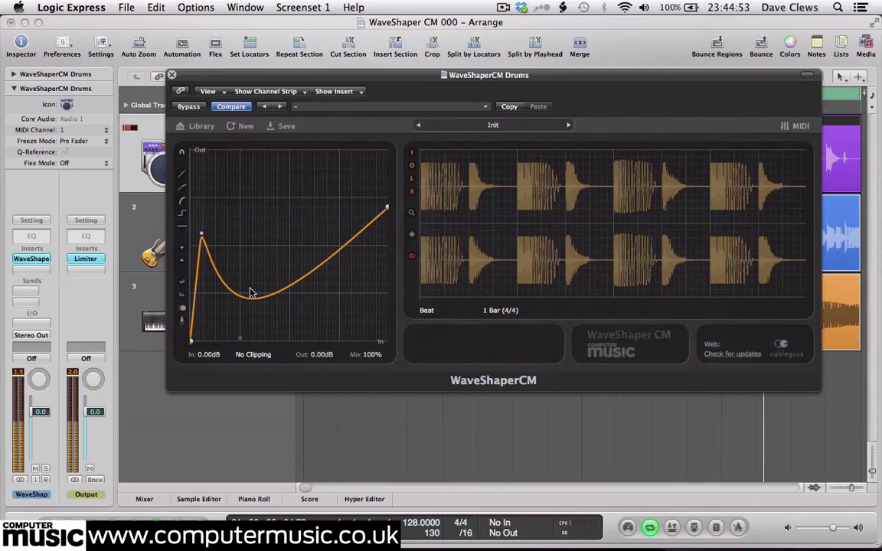
pyautogui.click(251, 236)
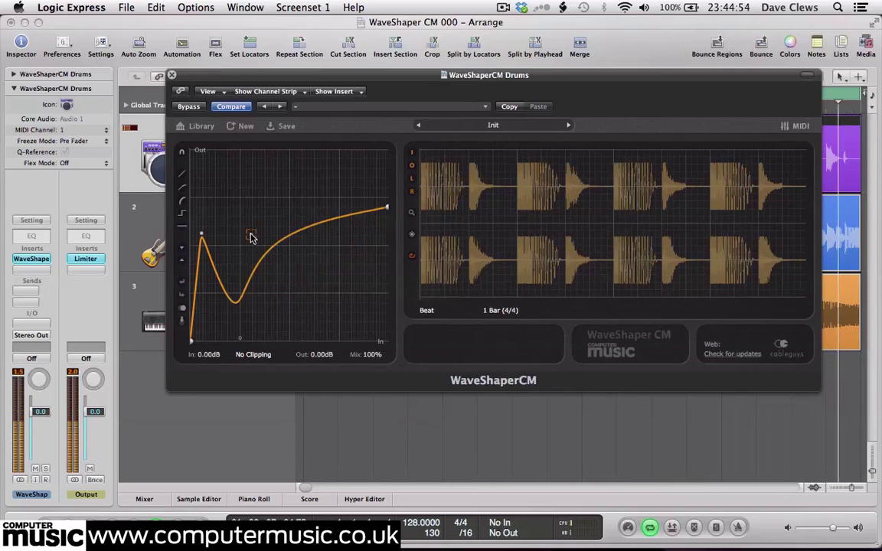
pyautogui.click(283, 338)
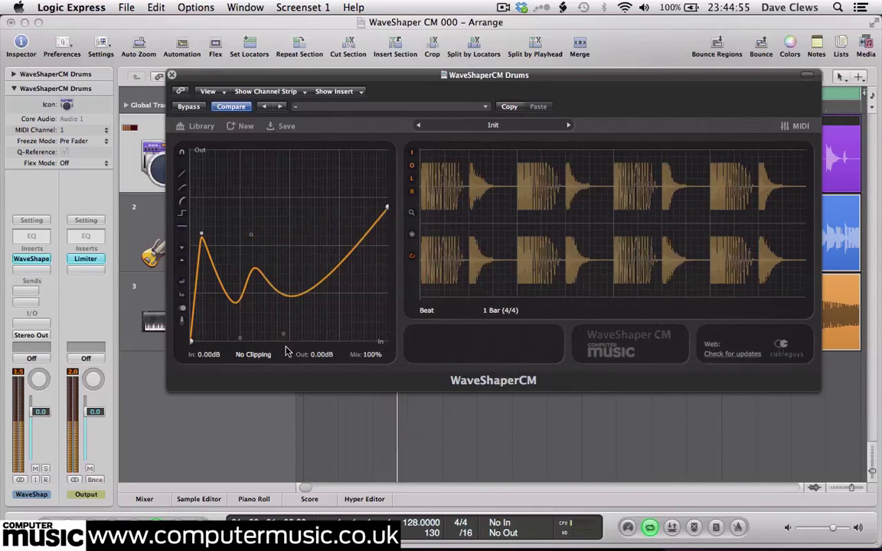
# Sharpen both dip nodes into corners, raise the peak between them, and shift both dips toward higher input values.
pyautogui.click(238, 341)
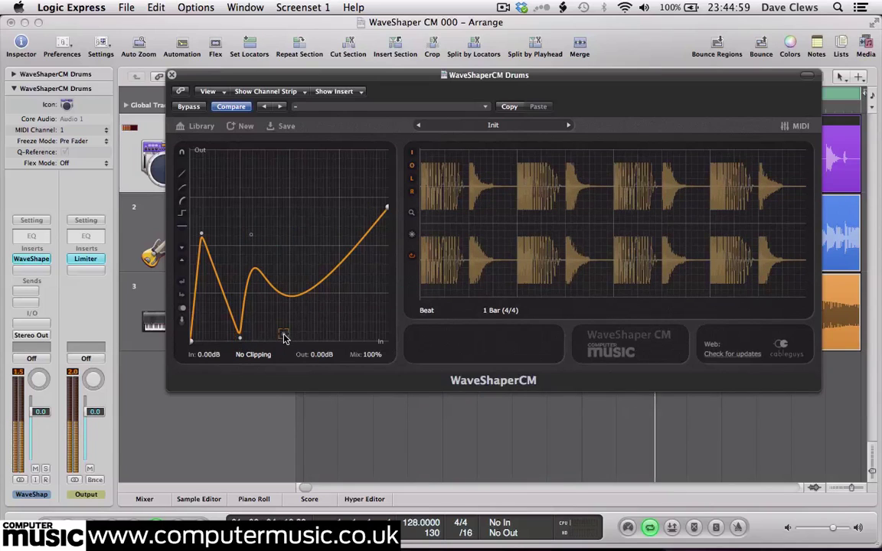
pyautogui.click(284, 338)
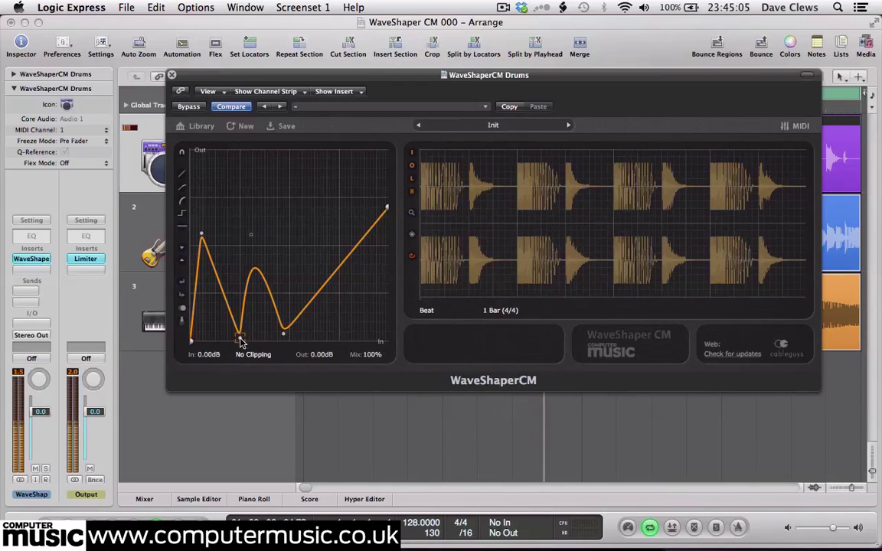
pyautogui.moveTo(240, 337); pyautogui.dragTo(266, 199)
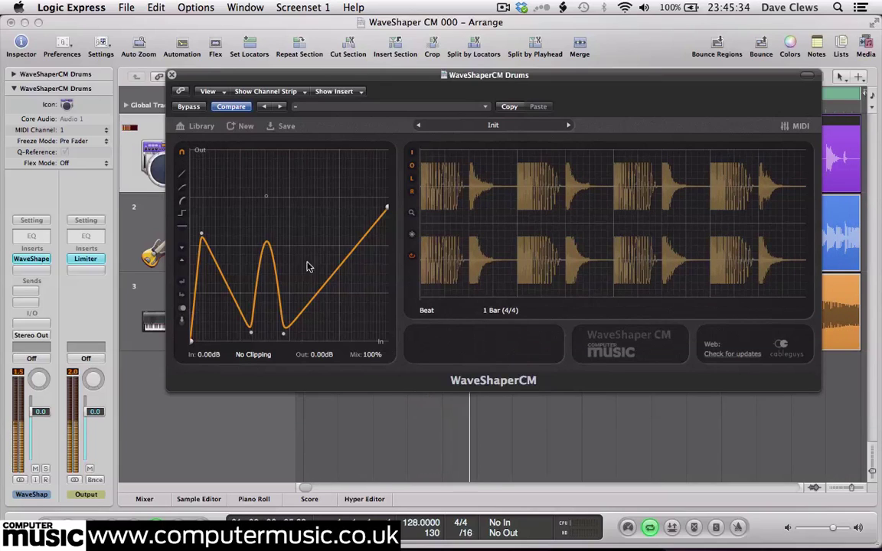
pyautogui.moveTo(283, 336); pyautogui.dragTo(294, 344)
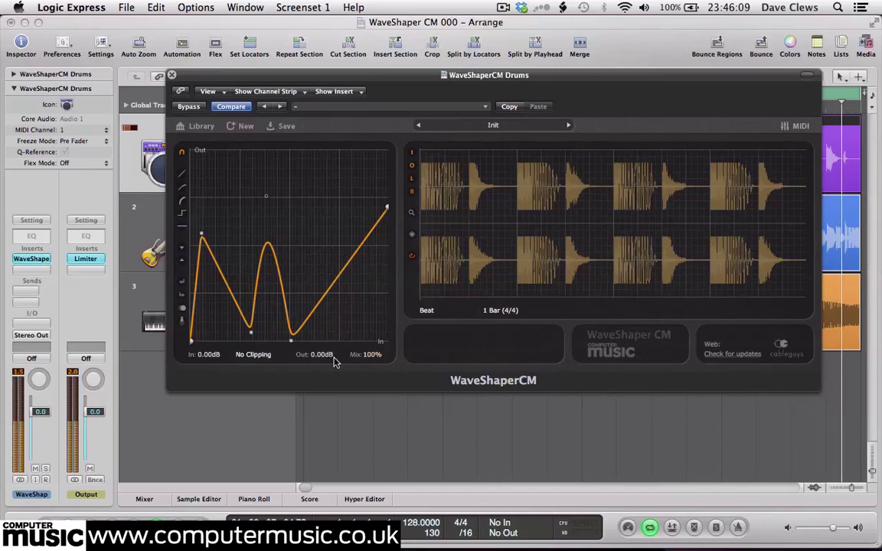
# Set the drum shaper's input gain to -6.00 dB and lower the mix between processed and original signal.
pyautogui.moveTo(199, 361); pyautogui.dragTo(199, 368)
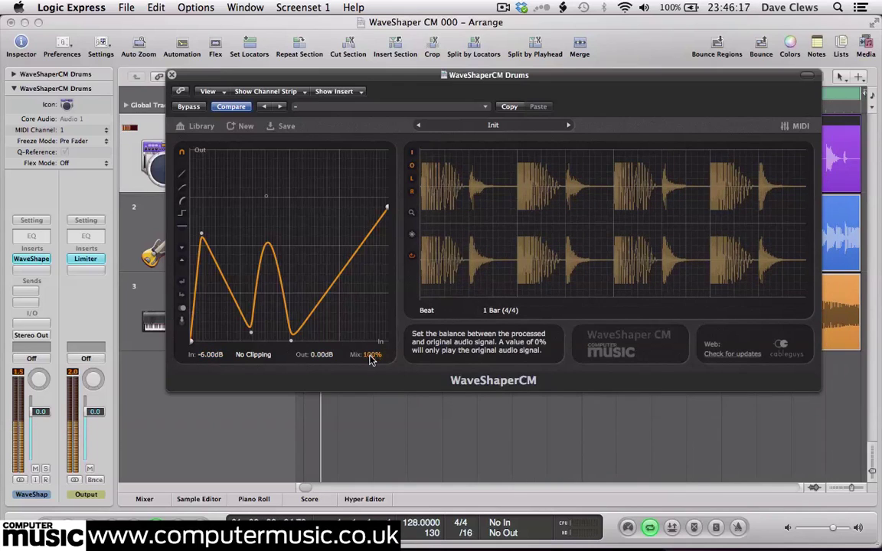
pyautogui.moveTo(372, 354); pyautogui.dragTo(372, 362)
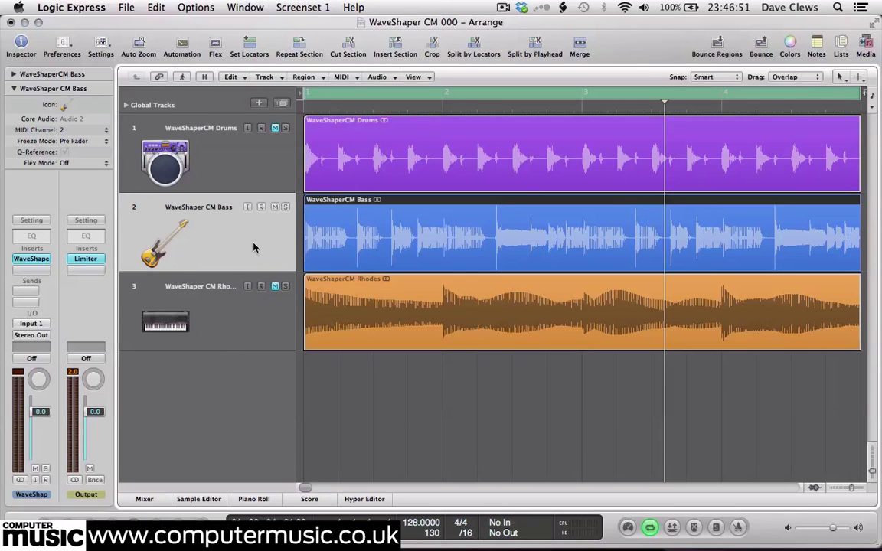
# Open WaveShaperCM on the bass track and shape its curve with a high low-input peak, a rounded dip and a fixed midpoint node.
pyautogui.click(32, 259)
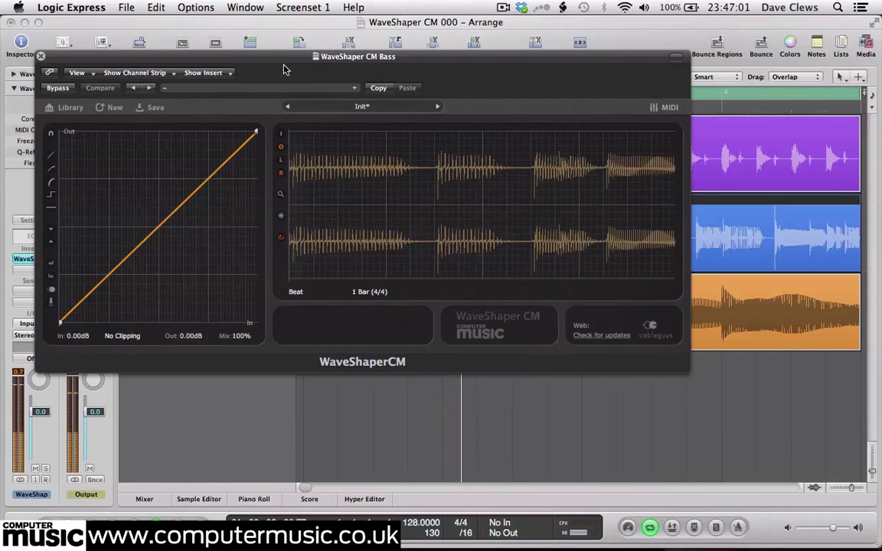
pyautogui.moveTo(293, 60); pyautogui.dragTo(406, 112)
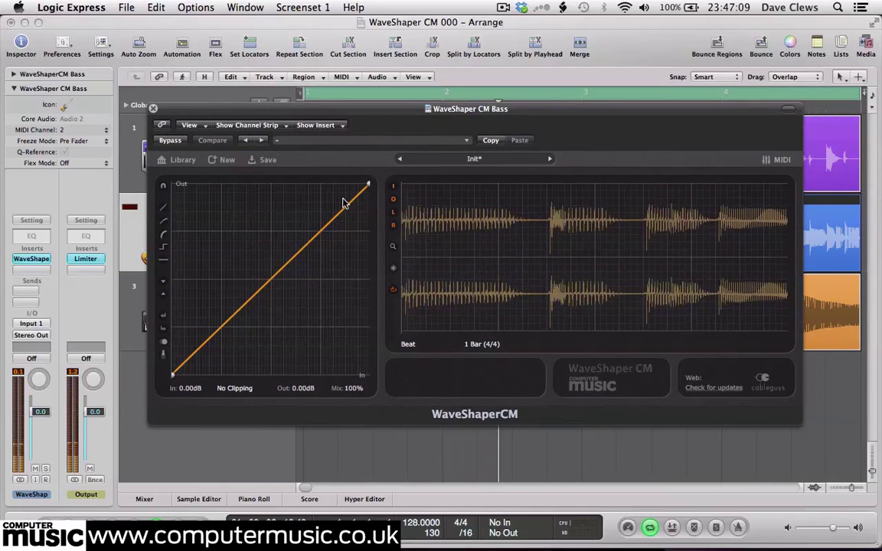
pyautogui.click(271, 279)
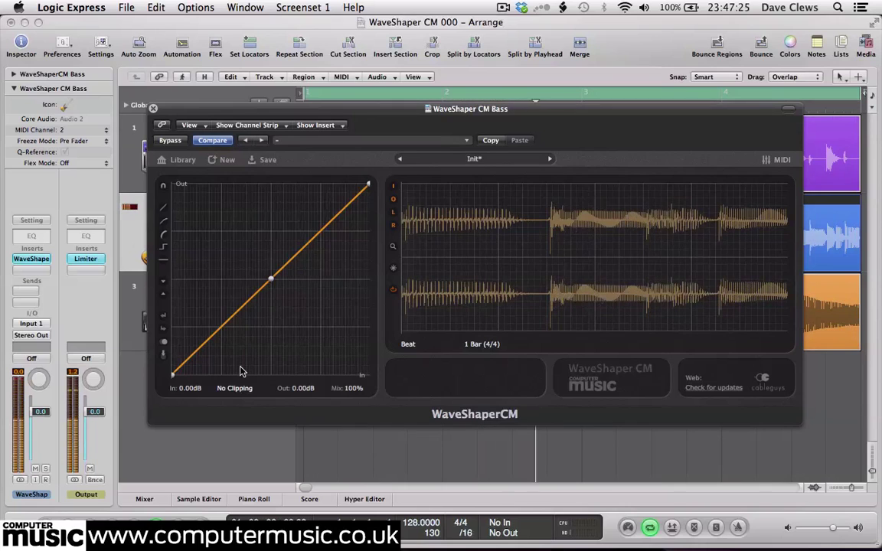
pyautogui.click(196, 366)
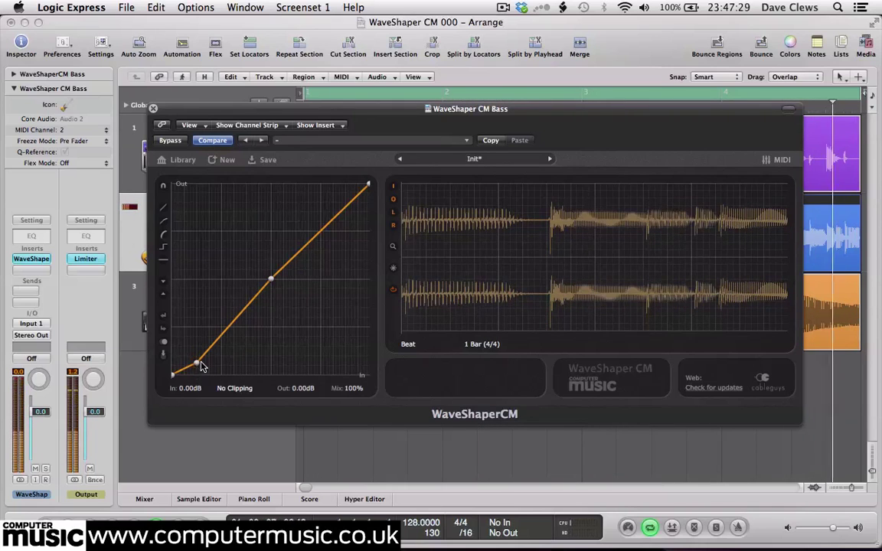
pyautogui.moveTo(196, 362); pyautogui.dragTo(190, 232)
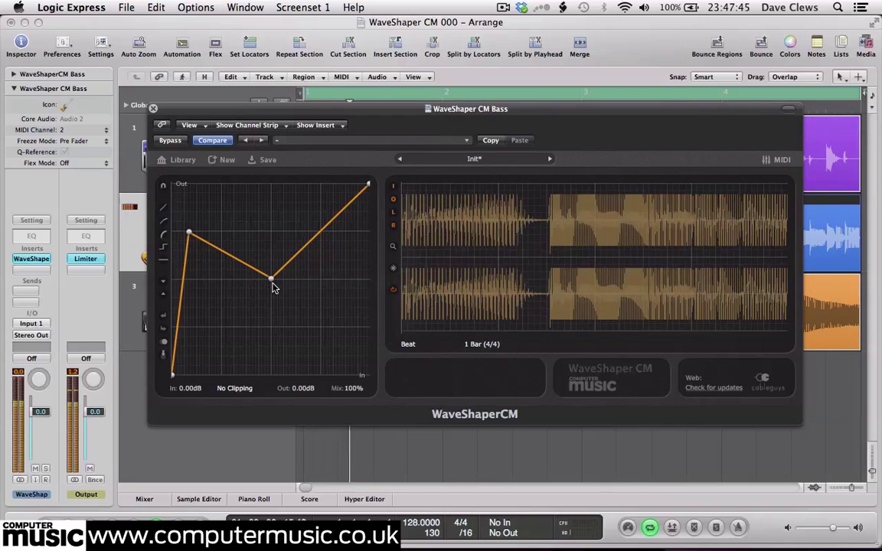
pyautogui.click(233, 371)
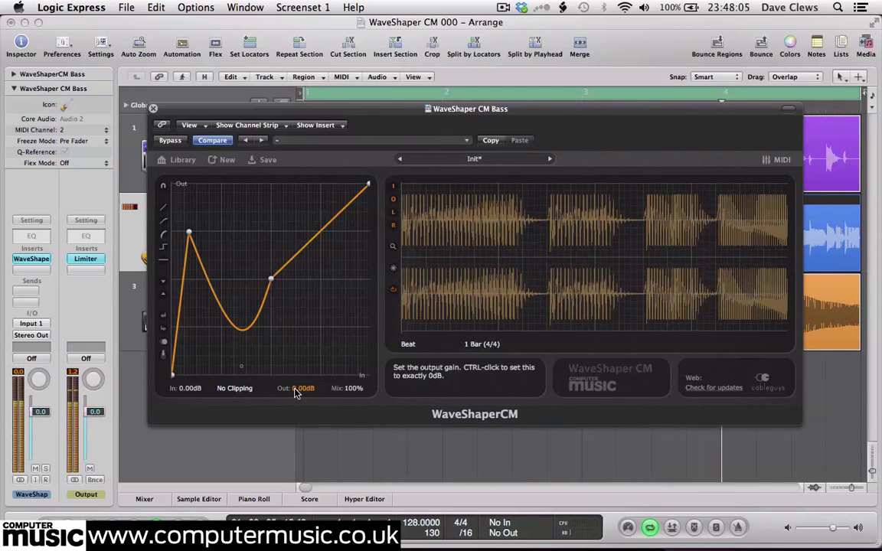
# Lower the bass shaper's output gain to -4.14 dB, and unmute the drums track to play along with the bass.
pyautogui.moveTo(305, 388); pyautogui.dragTo(305, 410)
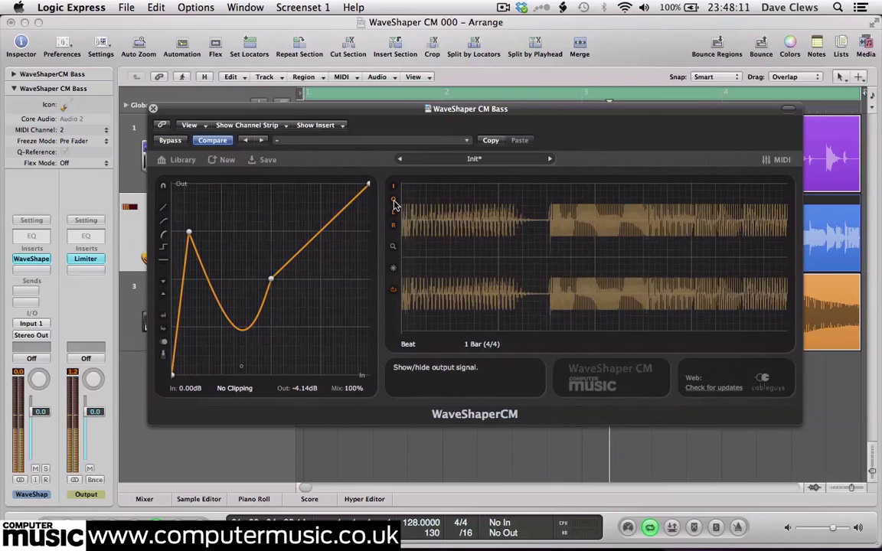
pyautogui.moveTo(235, 124); pyautogui.dragTo(235, 215)
pyautogui.click(274, 128)
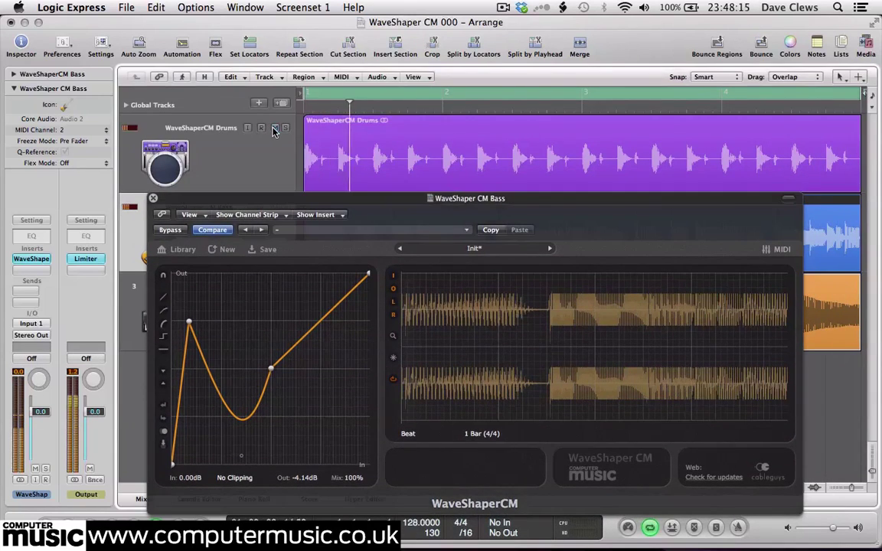
pyautogui.moveTo(247, 202); pyautogui.dragTo(245, 96)
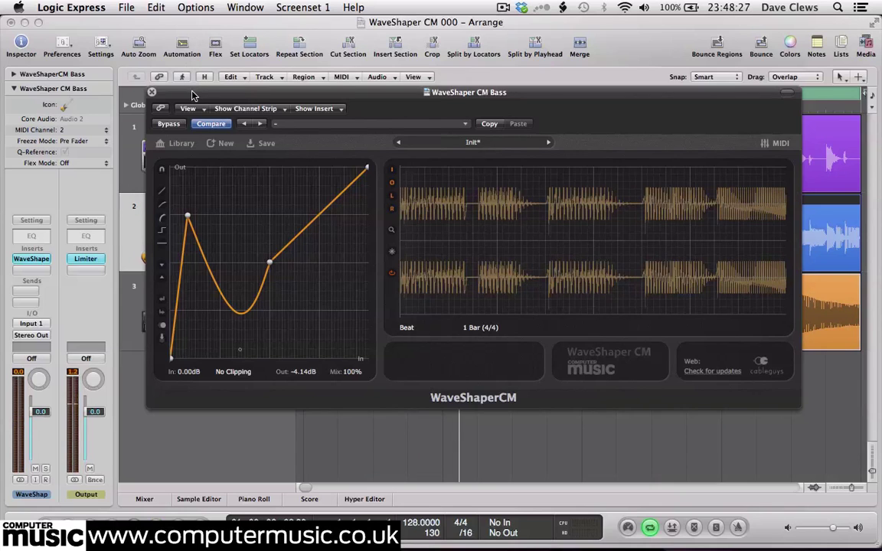
pyautogui.click(153, 94)
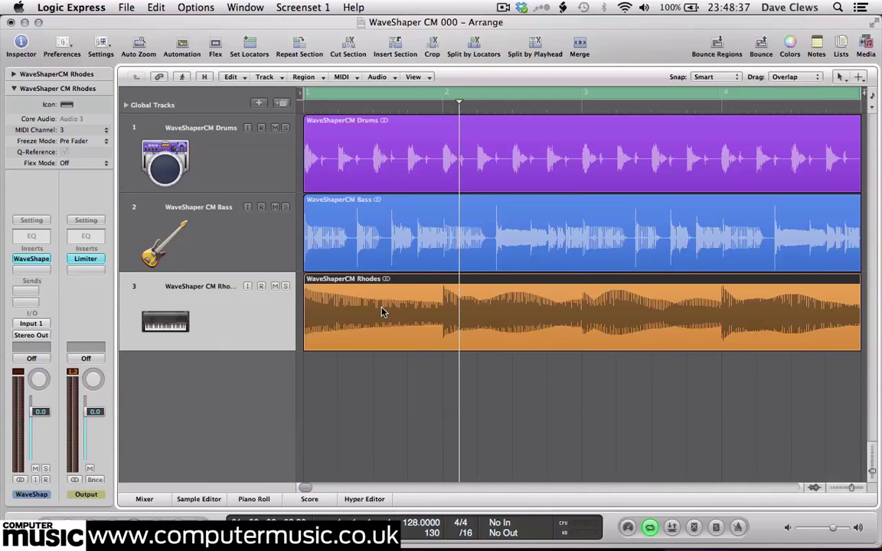
# Solo the Rhodes track and lower its WaveShaperCM output gain to -6.00 dB.
pyautogui.click(31, 259)
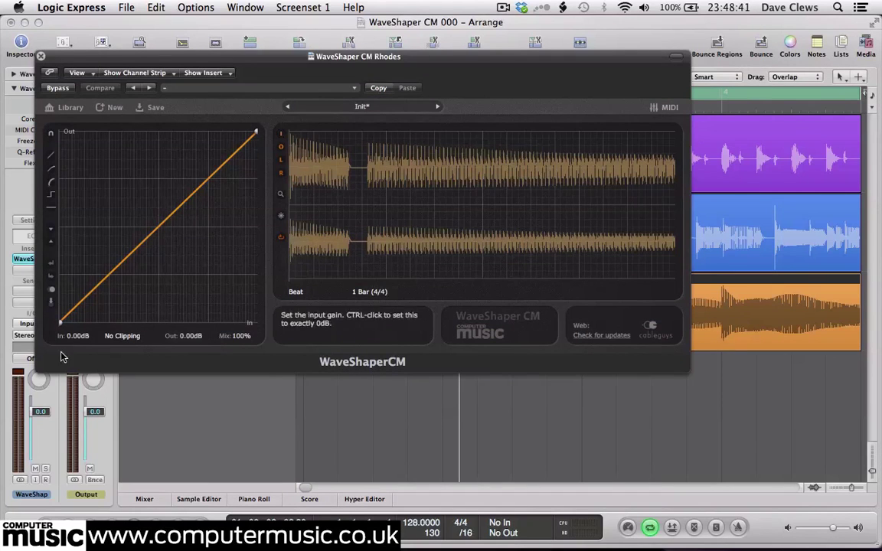
pyautogui.click(46, 469)
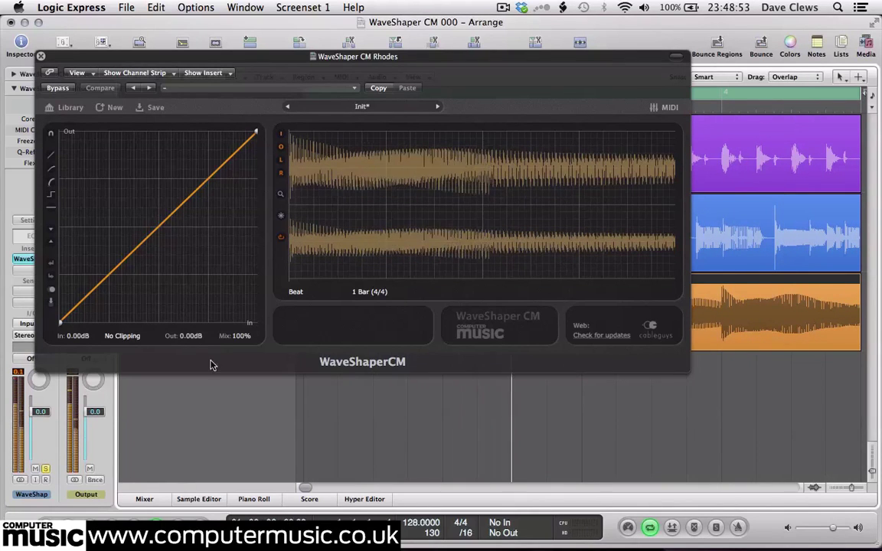
pyautogui.moveTo(183, 337); pyautogui.dragTo(183, 366)
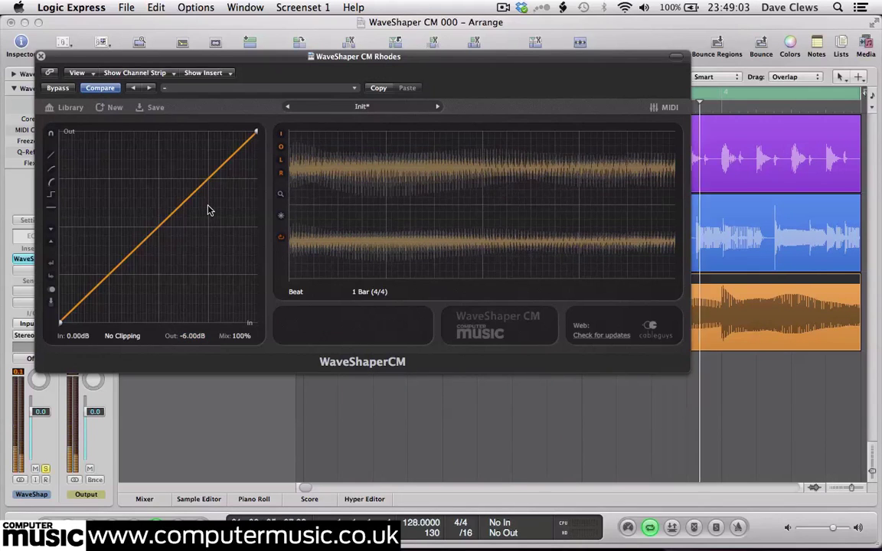
# Flatten the Rhodes shaping curve into a low horizontal line that rises vertically from zero.
pyautogui.click(52, 209)
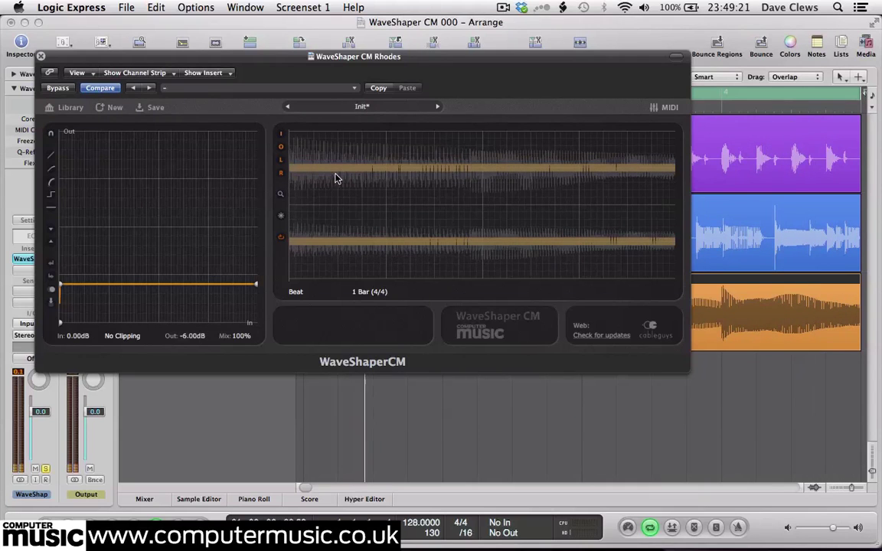
# Zoom in on the Rhodes oscilloscope waveform, shortening its displayed length first to 1/8 and finally to 1/16.
pyautogui.click(374, 293)
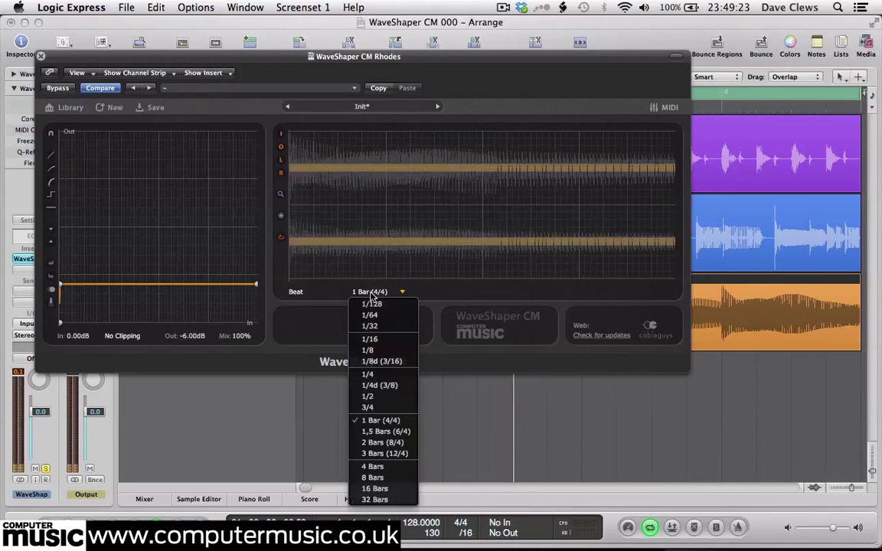
pyautogui.click(371, 350)
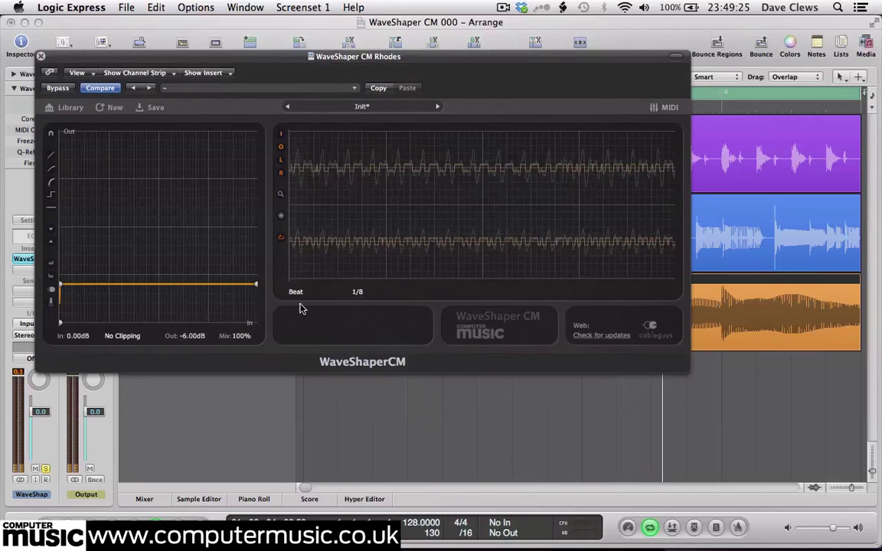
pyautogui.moveTo(281, 195)
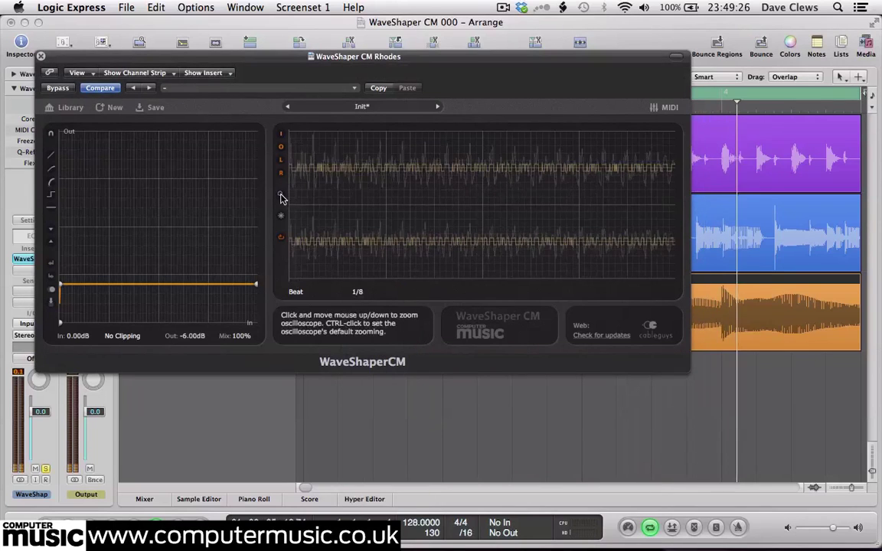
pyautogui.click(280, 137)
pyautogui.click(279, 137)
pyautogui.click(356, 292)
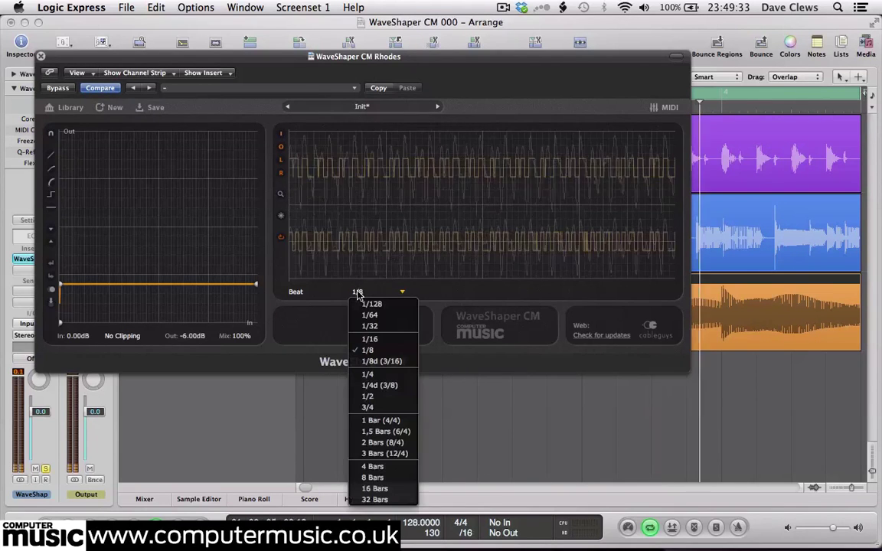
pyautogui.click(370, 338)
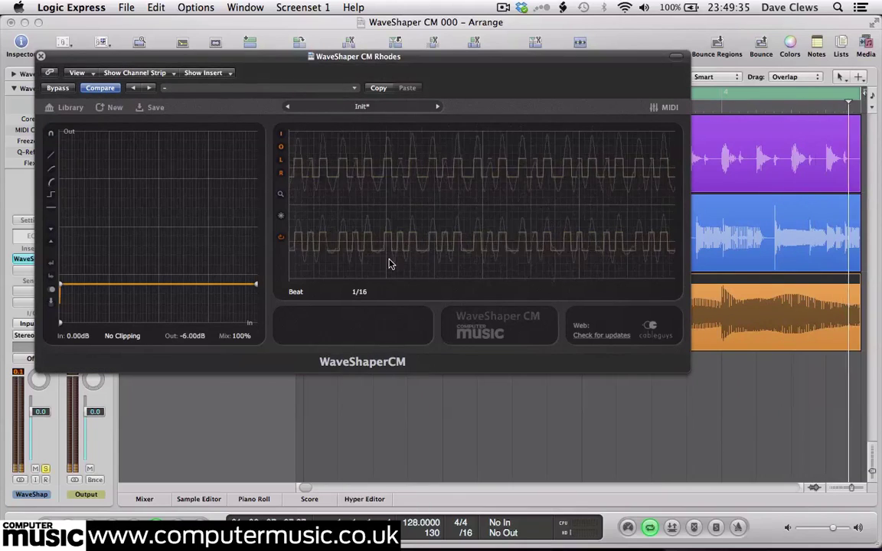
# Toggle the oscilloscope's output and left-channel displays, and unsolo the Rhodes track.
pyautogui.click(280, 147)
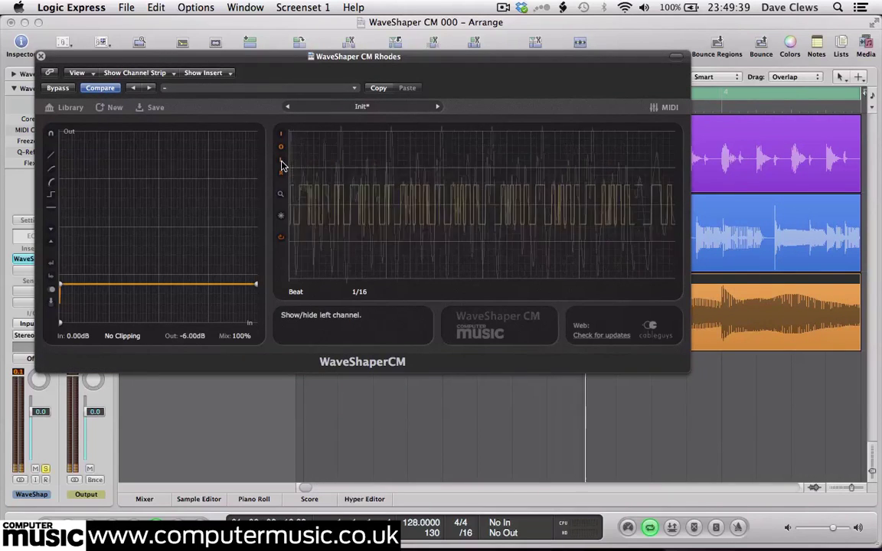
pyautogui.click(281, 141)
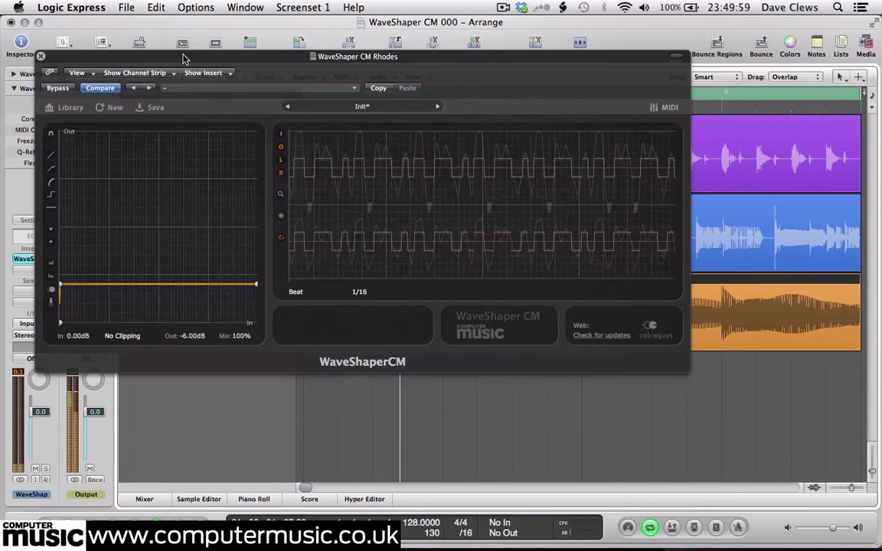
pyautogui.moveTo(175, 61); pyautogui.dragTo(344, 116)
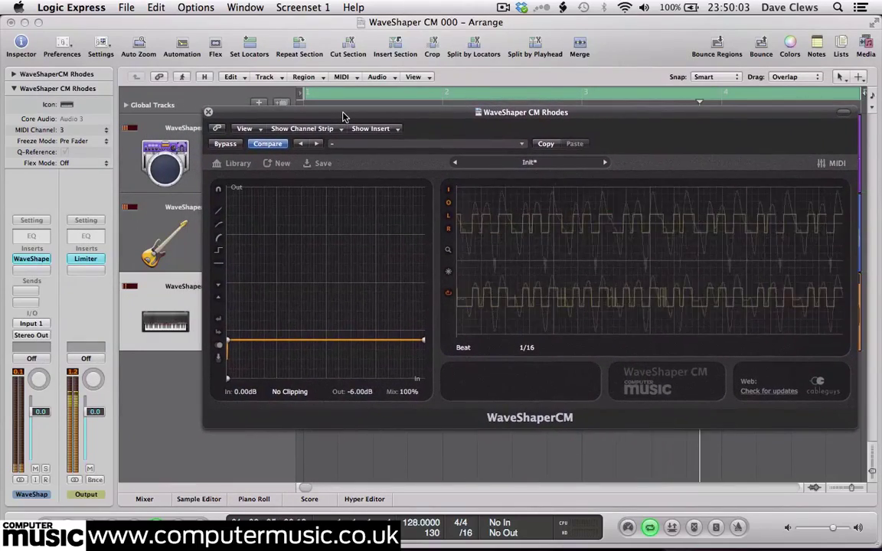